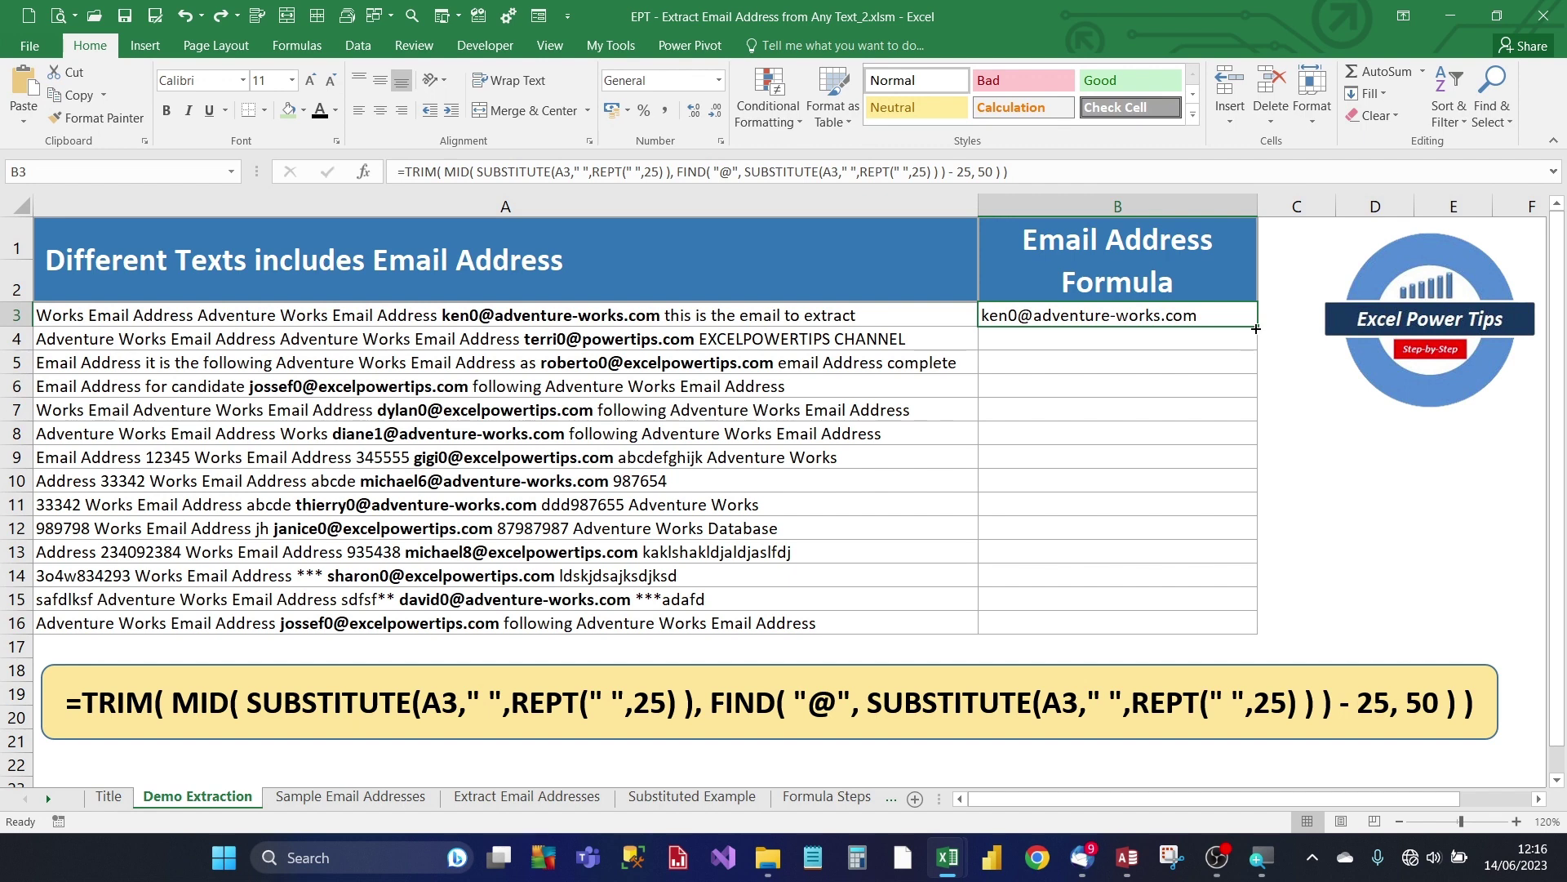
# Fill the B3 extraction formula down to B16 and check the results in rows 6–7.
pyautogui.doubleClick(1257, 326)
pyautogui.click(1174, 392)
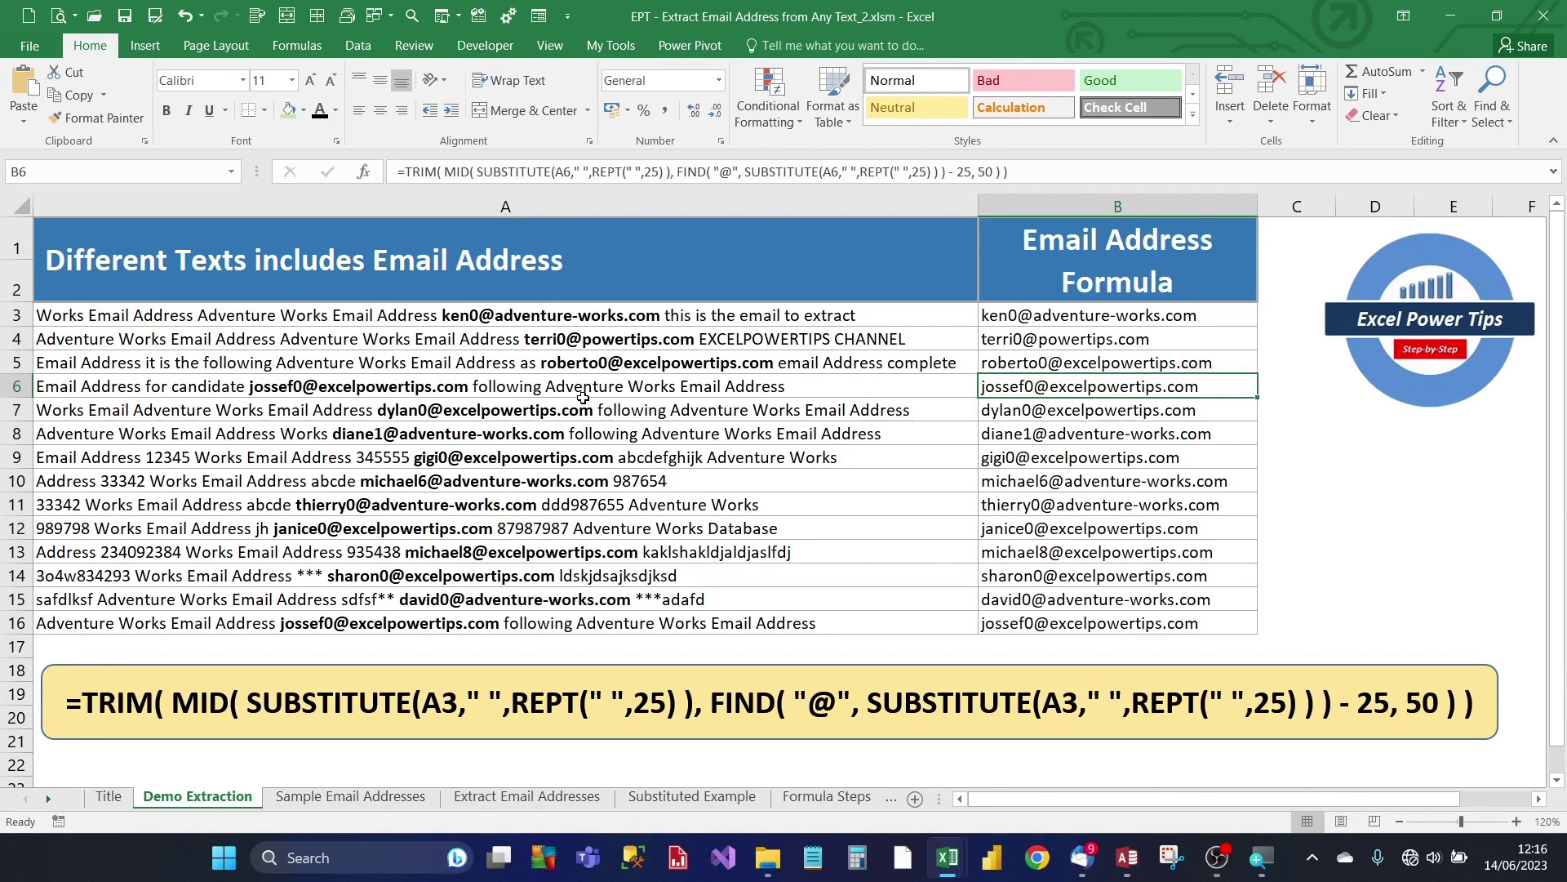
pyautogui.click(585, 400)
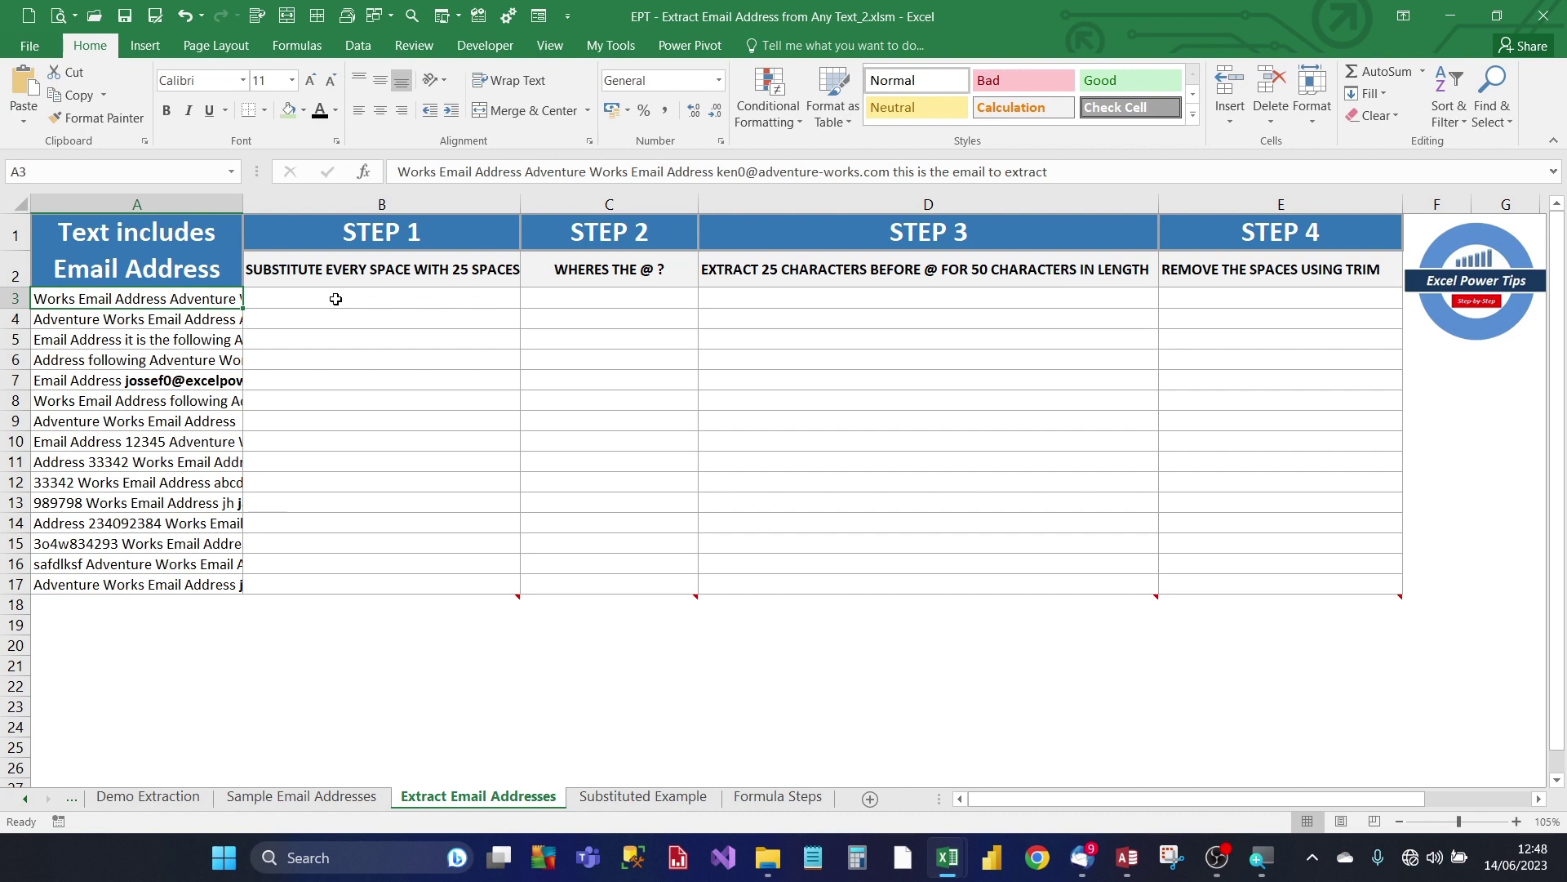
pyautogui.click(335, 299)
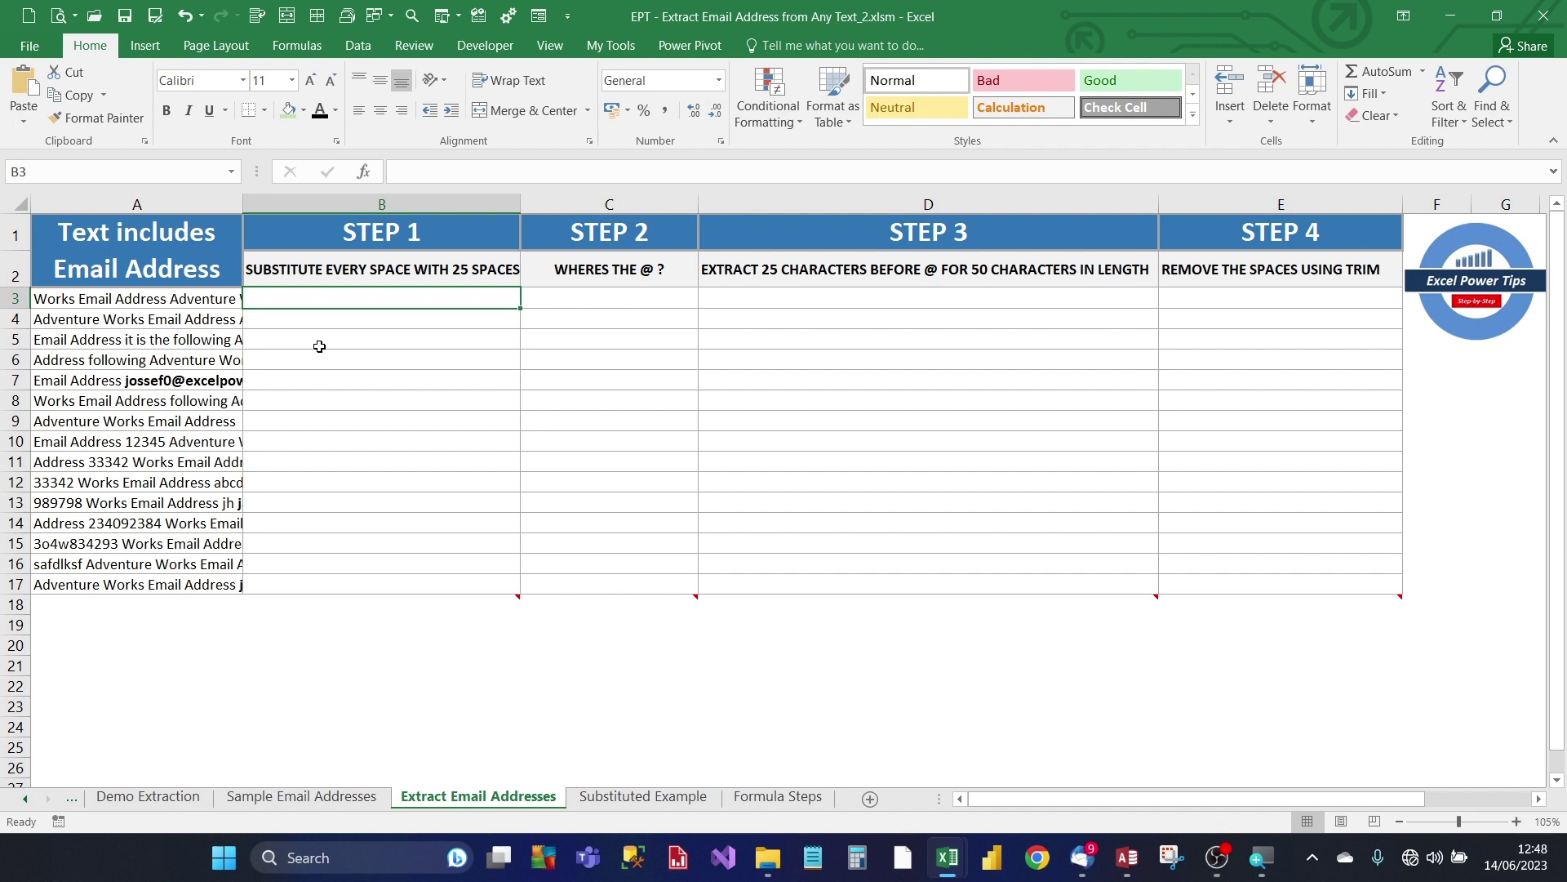
# Enter =SUBSTITUTE(A3," ",REPT(" ",25)) in B3 so each space becomes 25 spaces.
pyautogui.write('=')
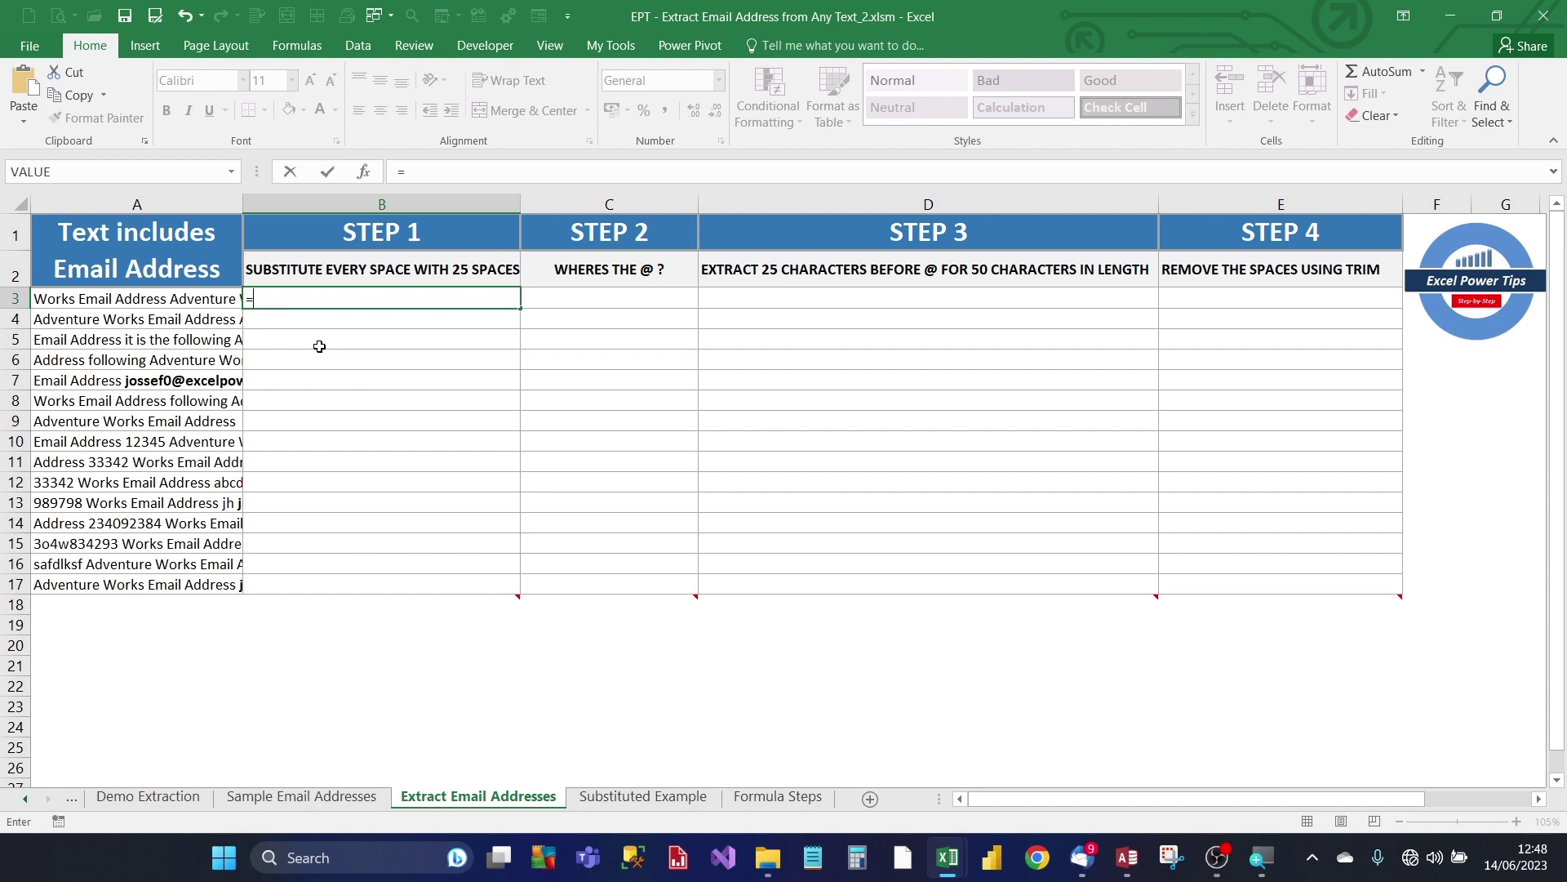
pyautogui.write('SU')
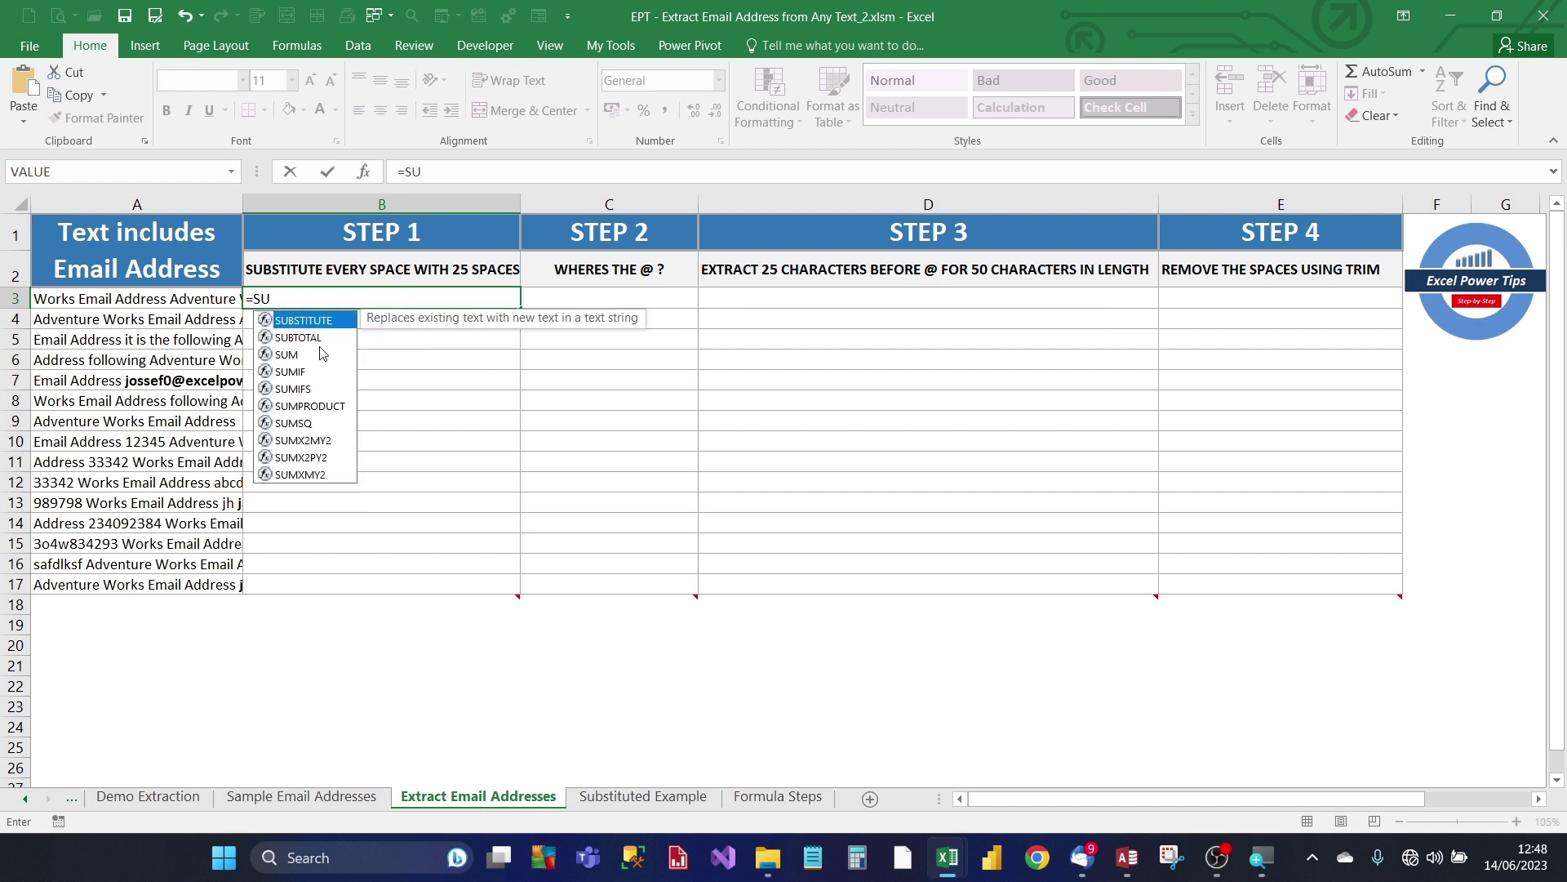
pyautogui.write('B')
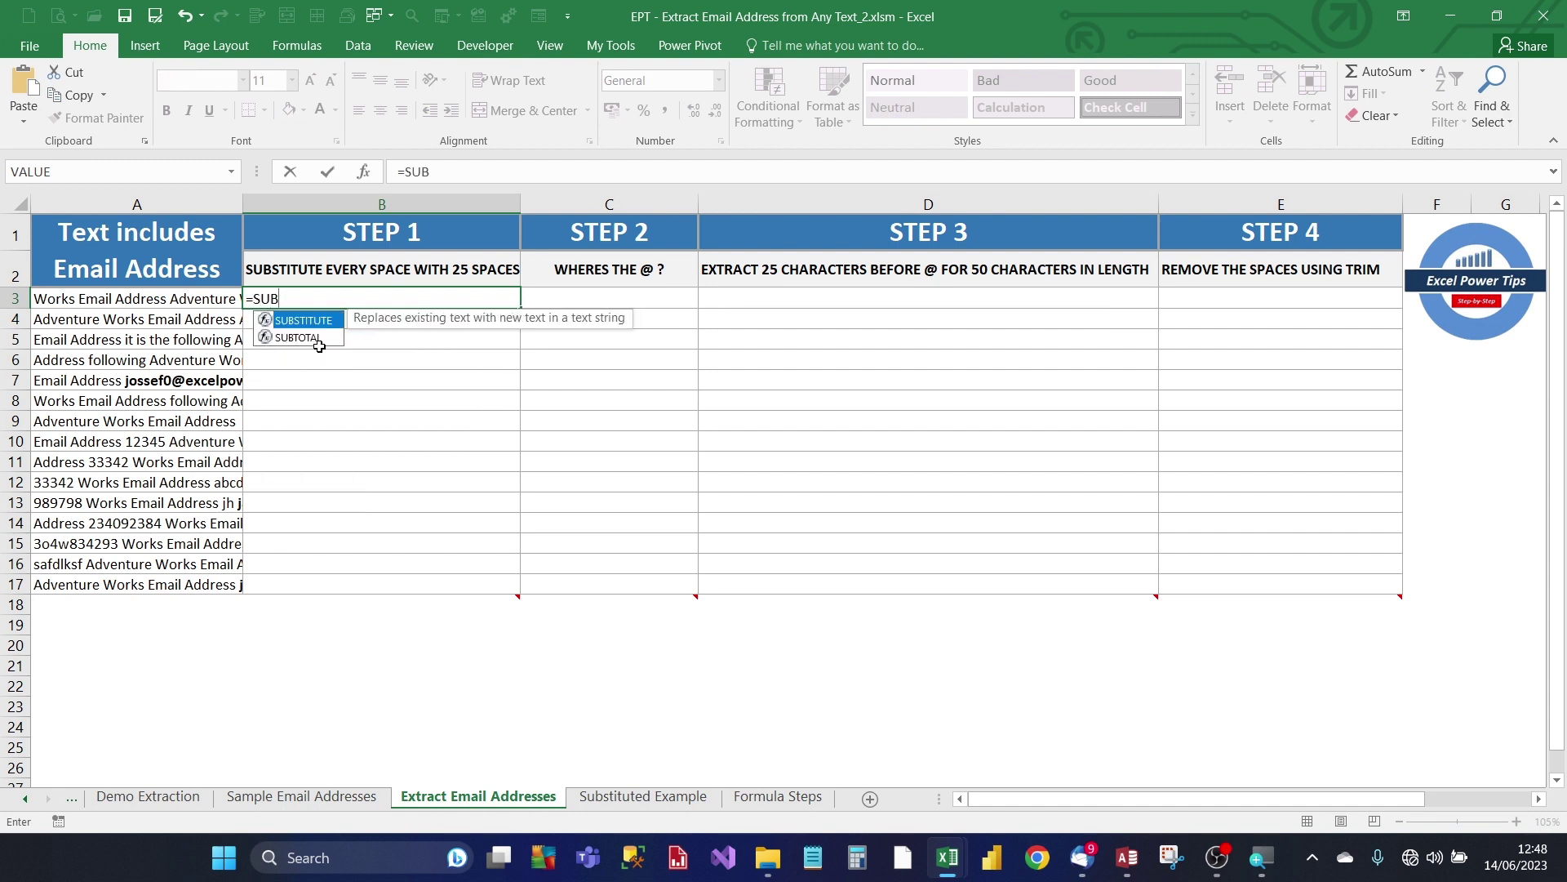
pyautogui.press('Tab')
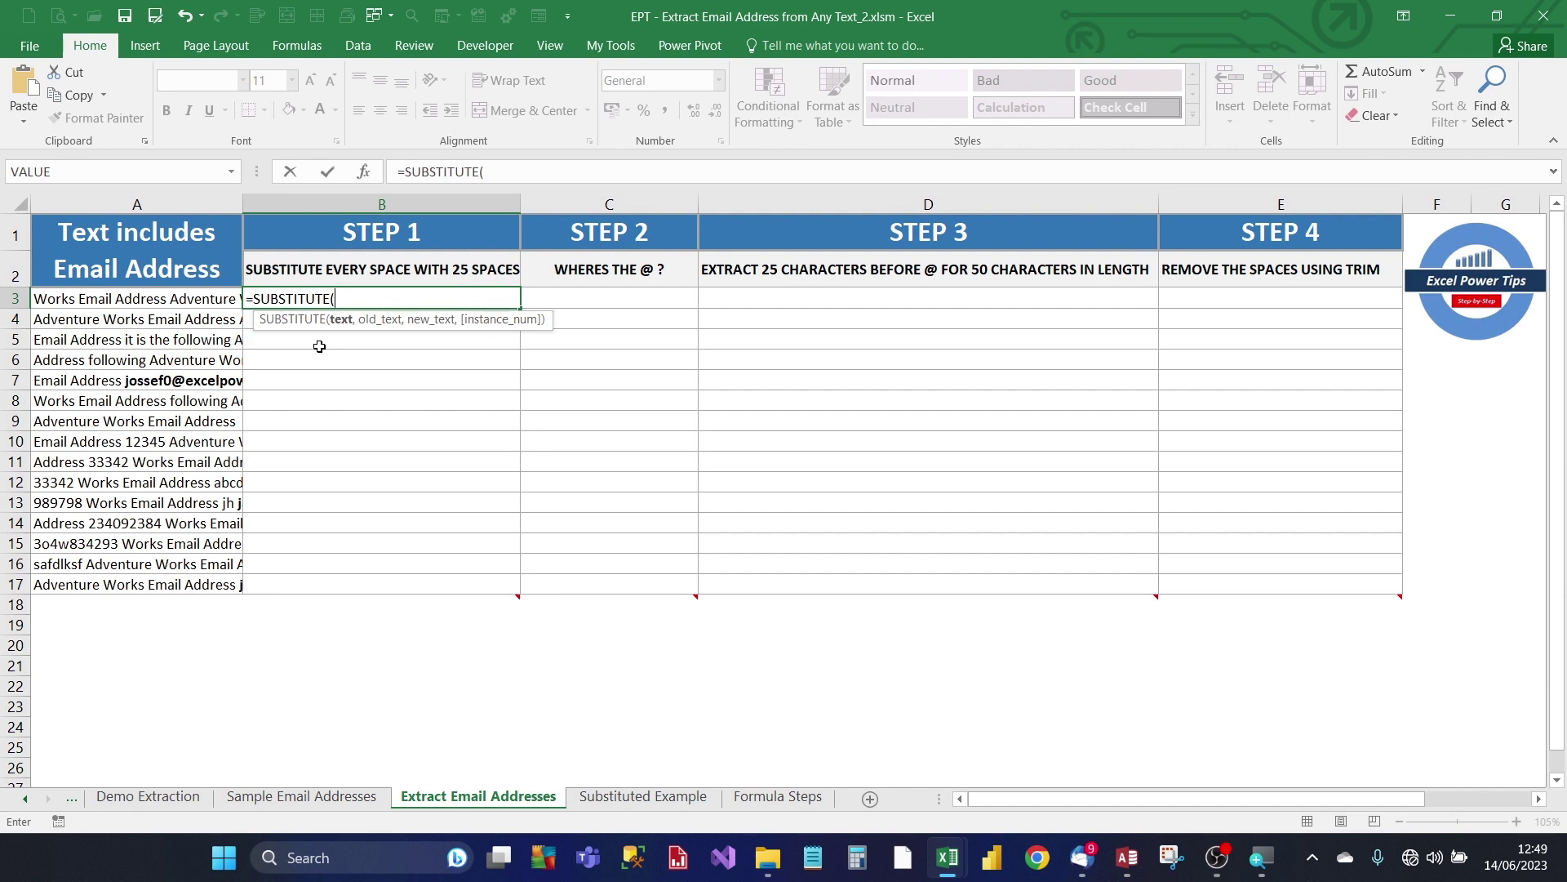
pyautogui.write('A3')
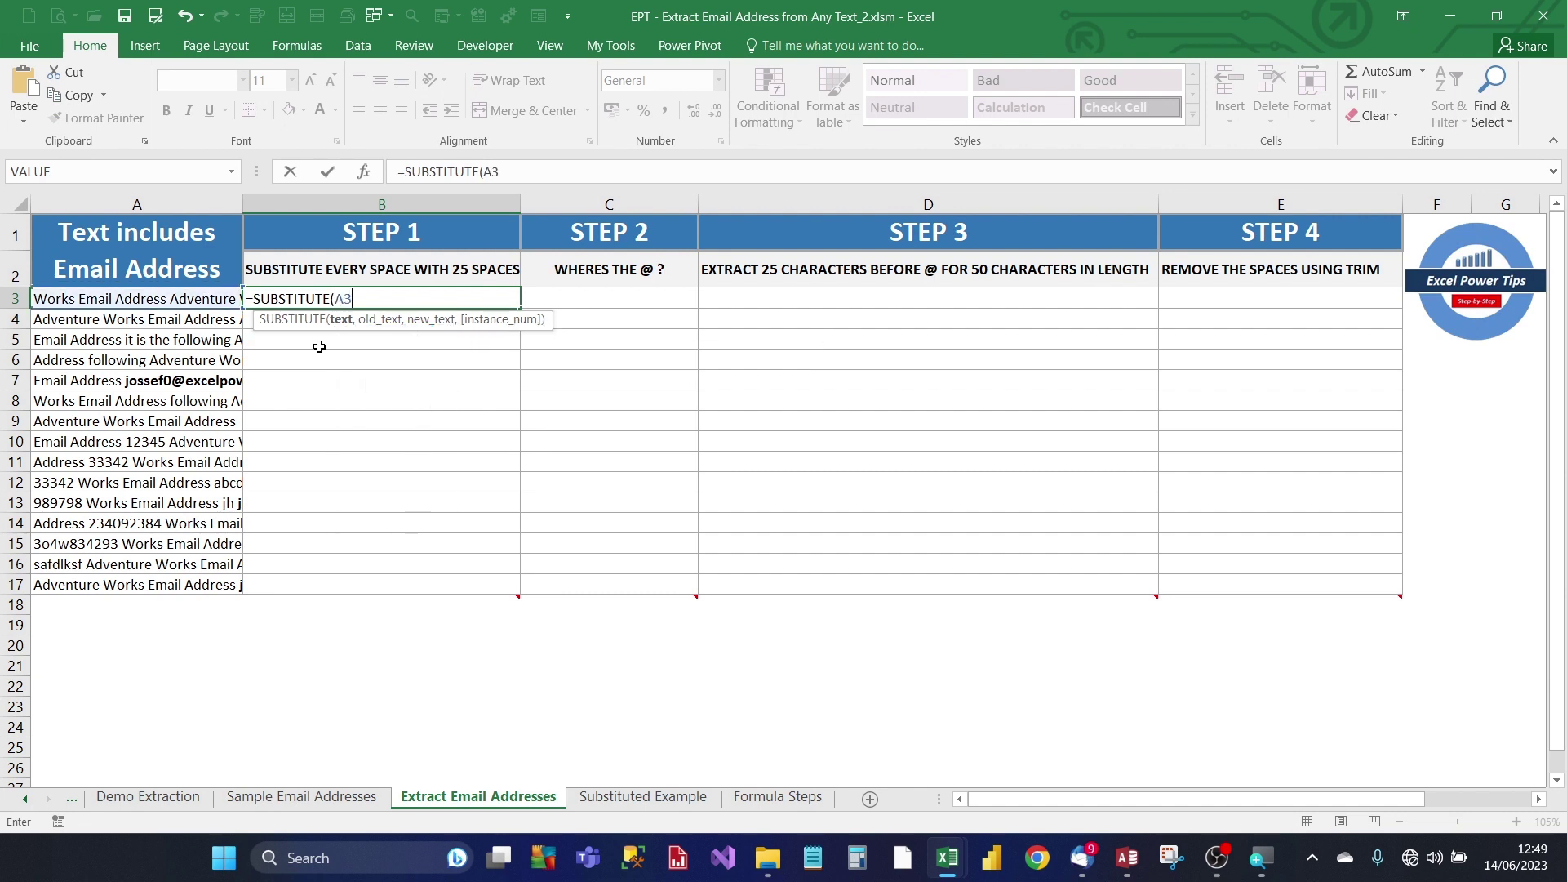
pyautogui.write('," ",')
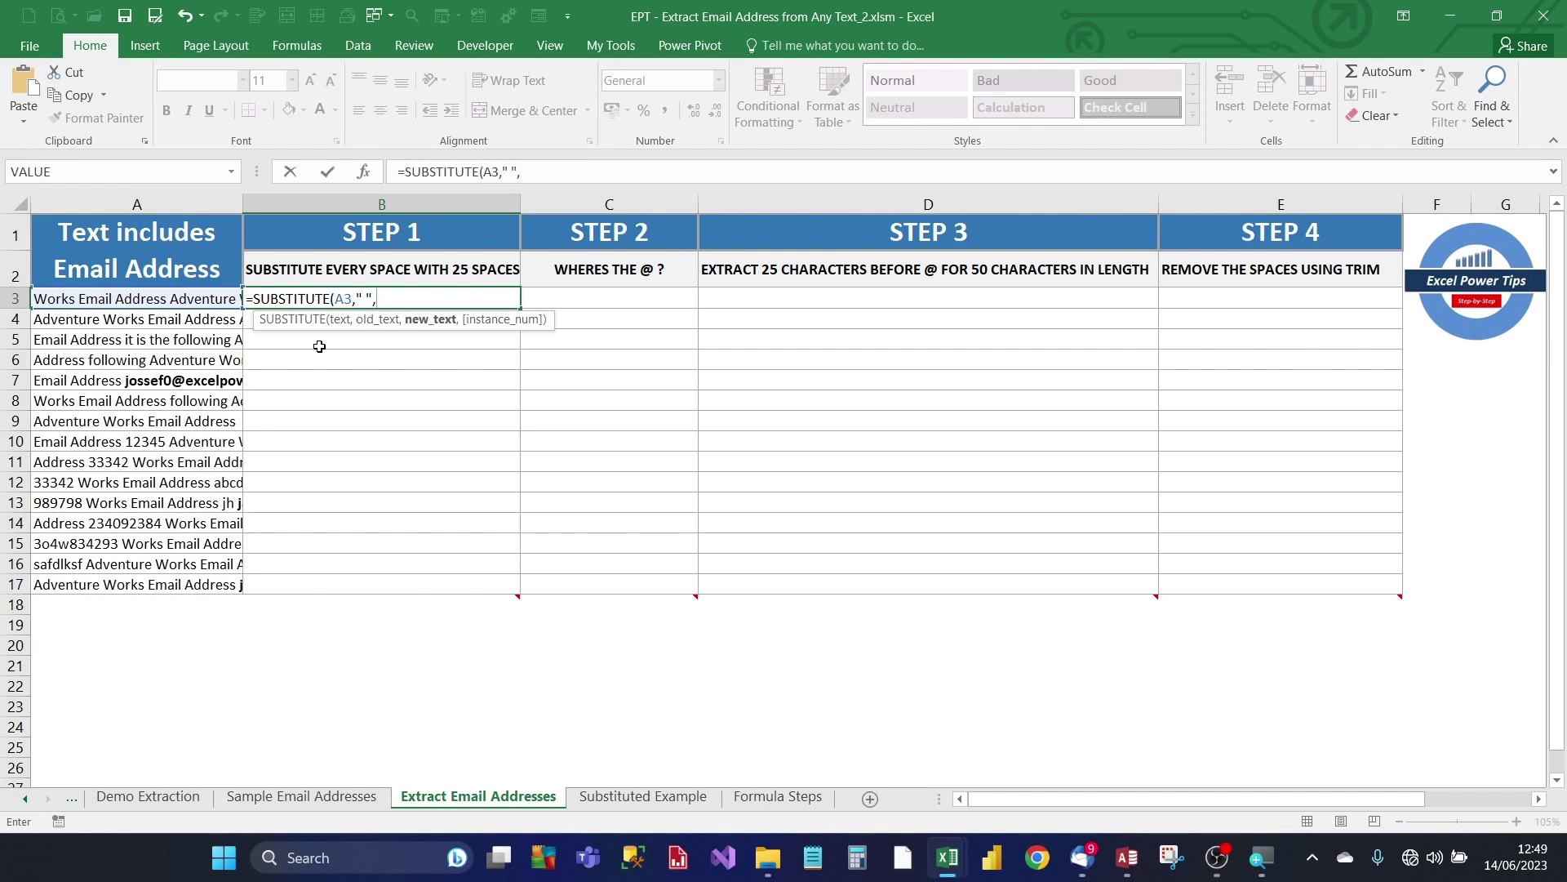
pyautogui.write('R')
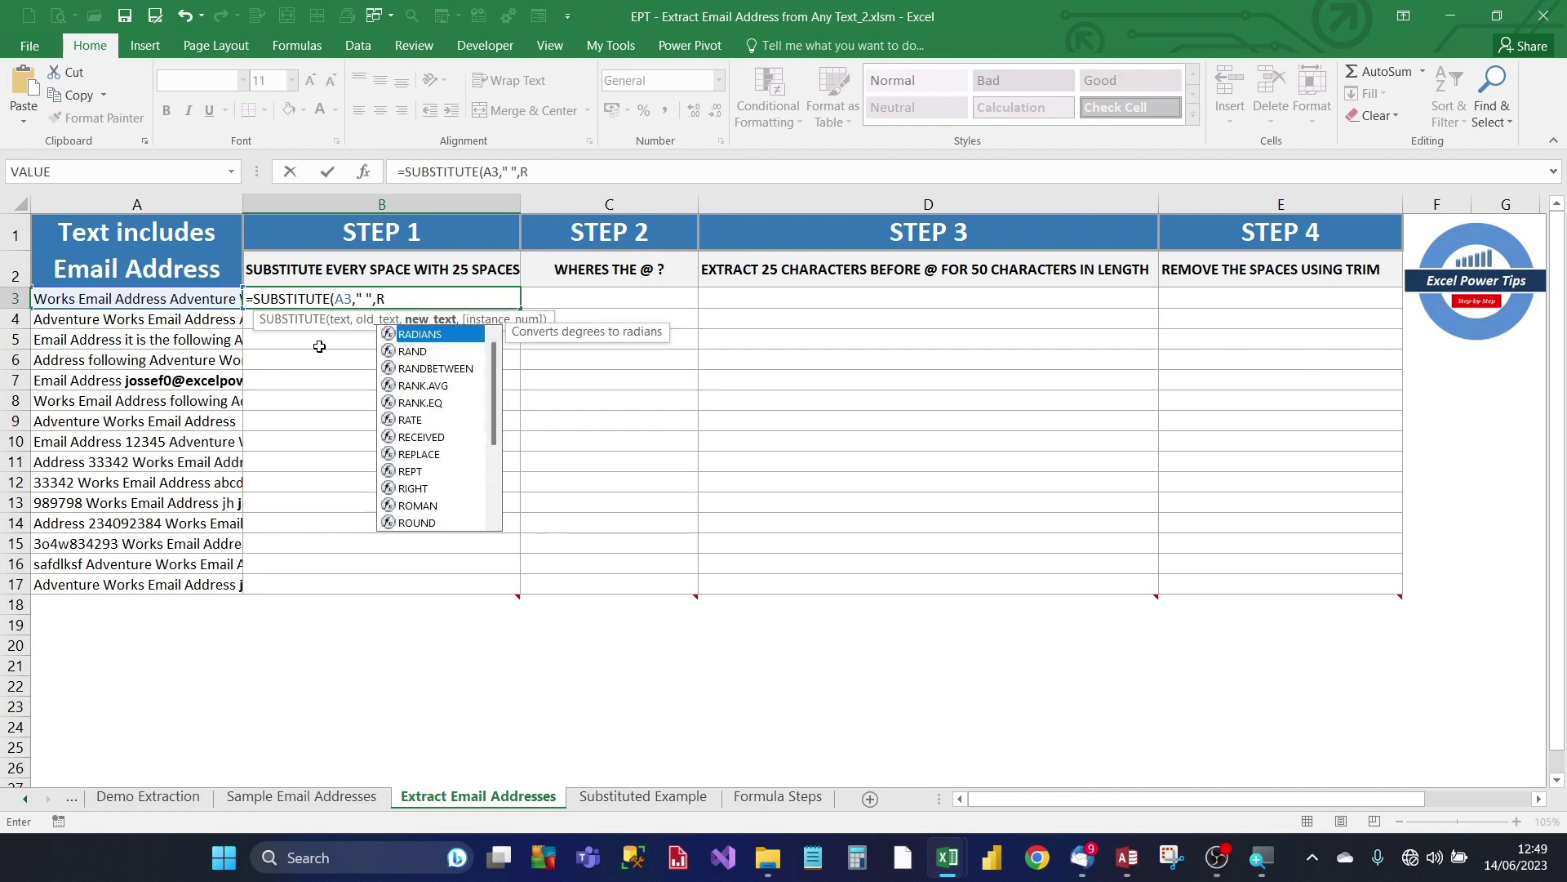
pyautogui.write('EPT')
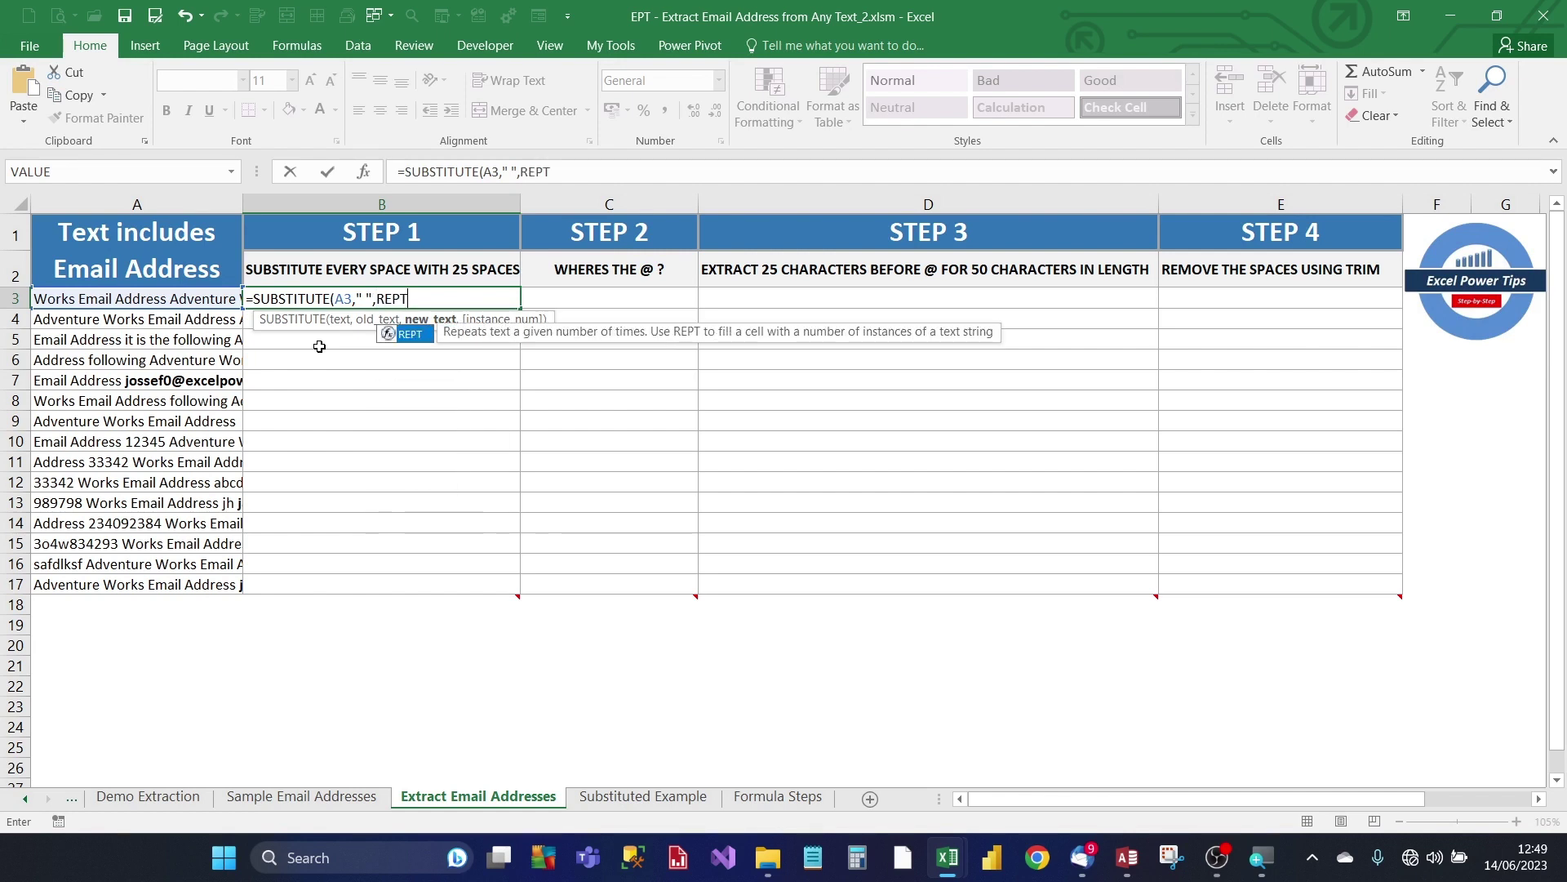
pyautogui.write('(')
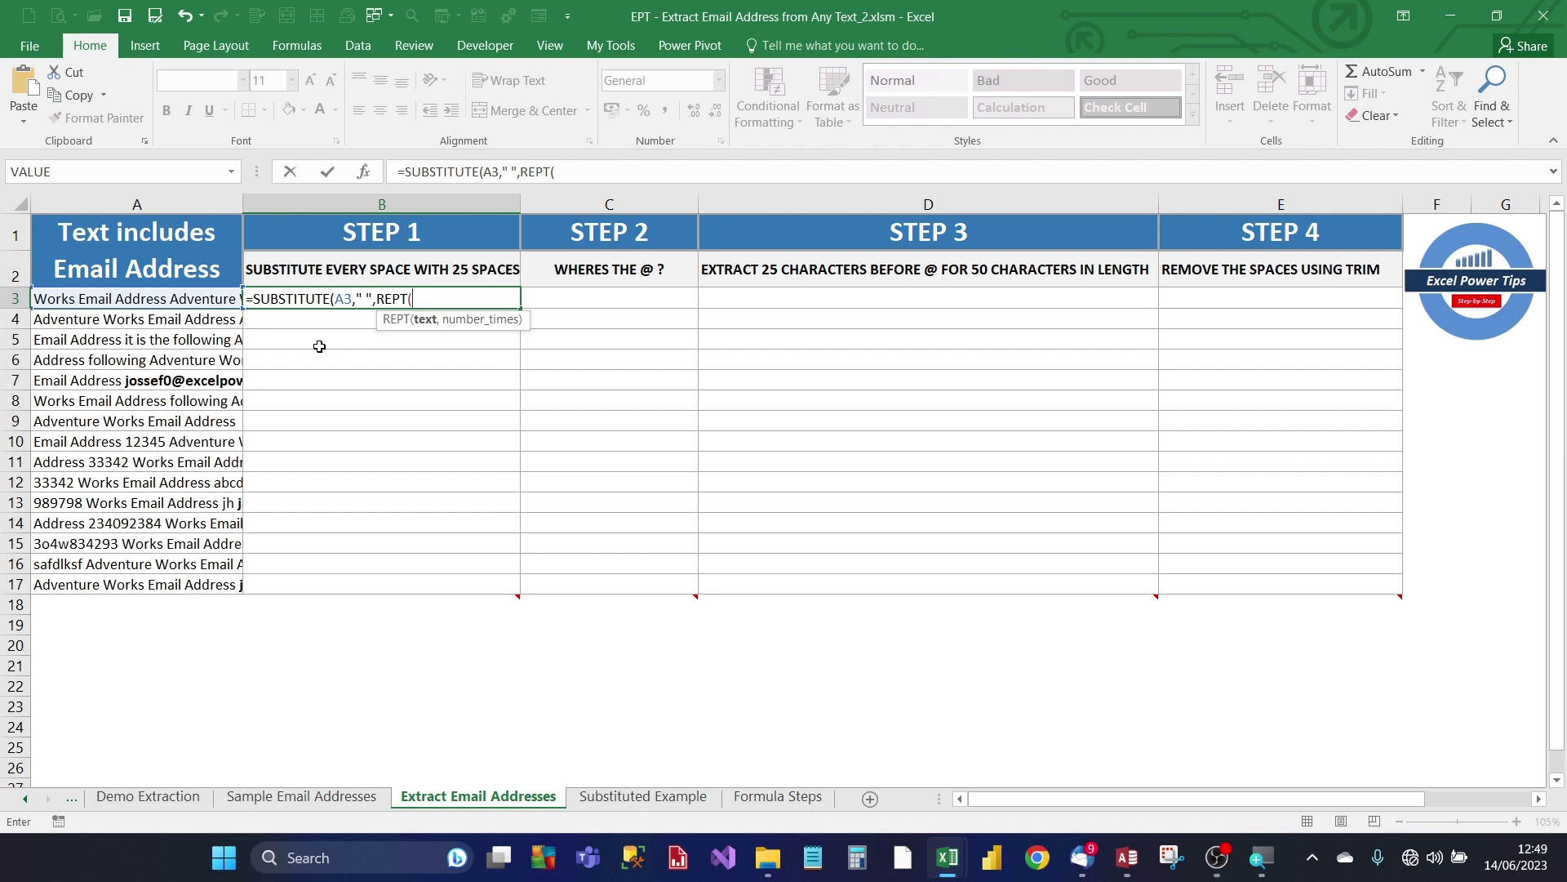
pyautogui.write('" ",25) ')
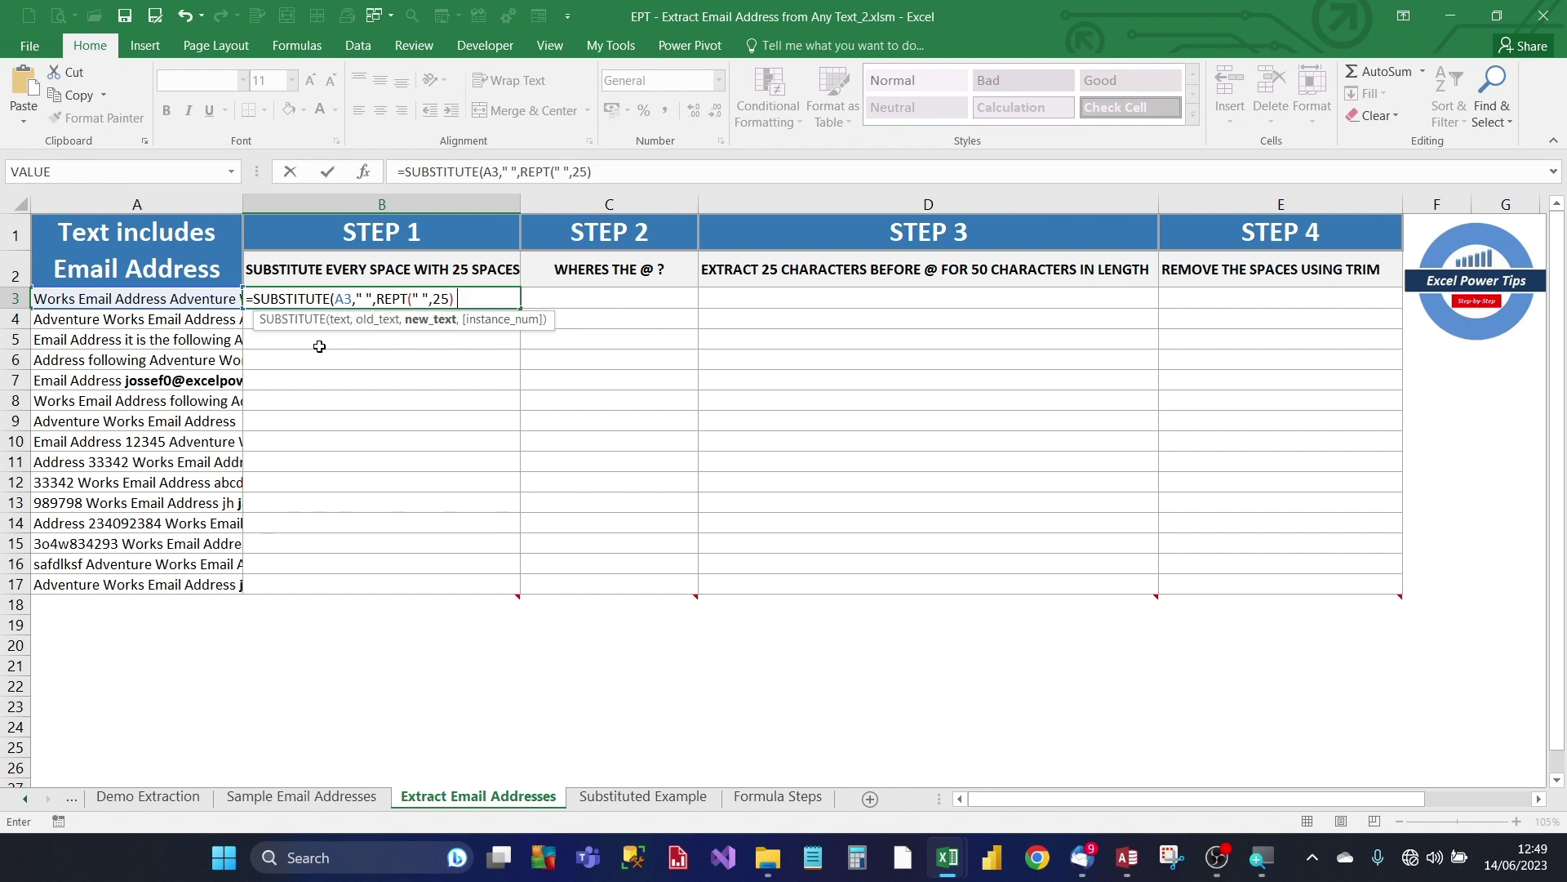
pyautogui.write(')')
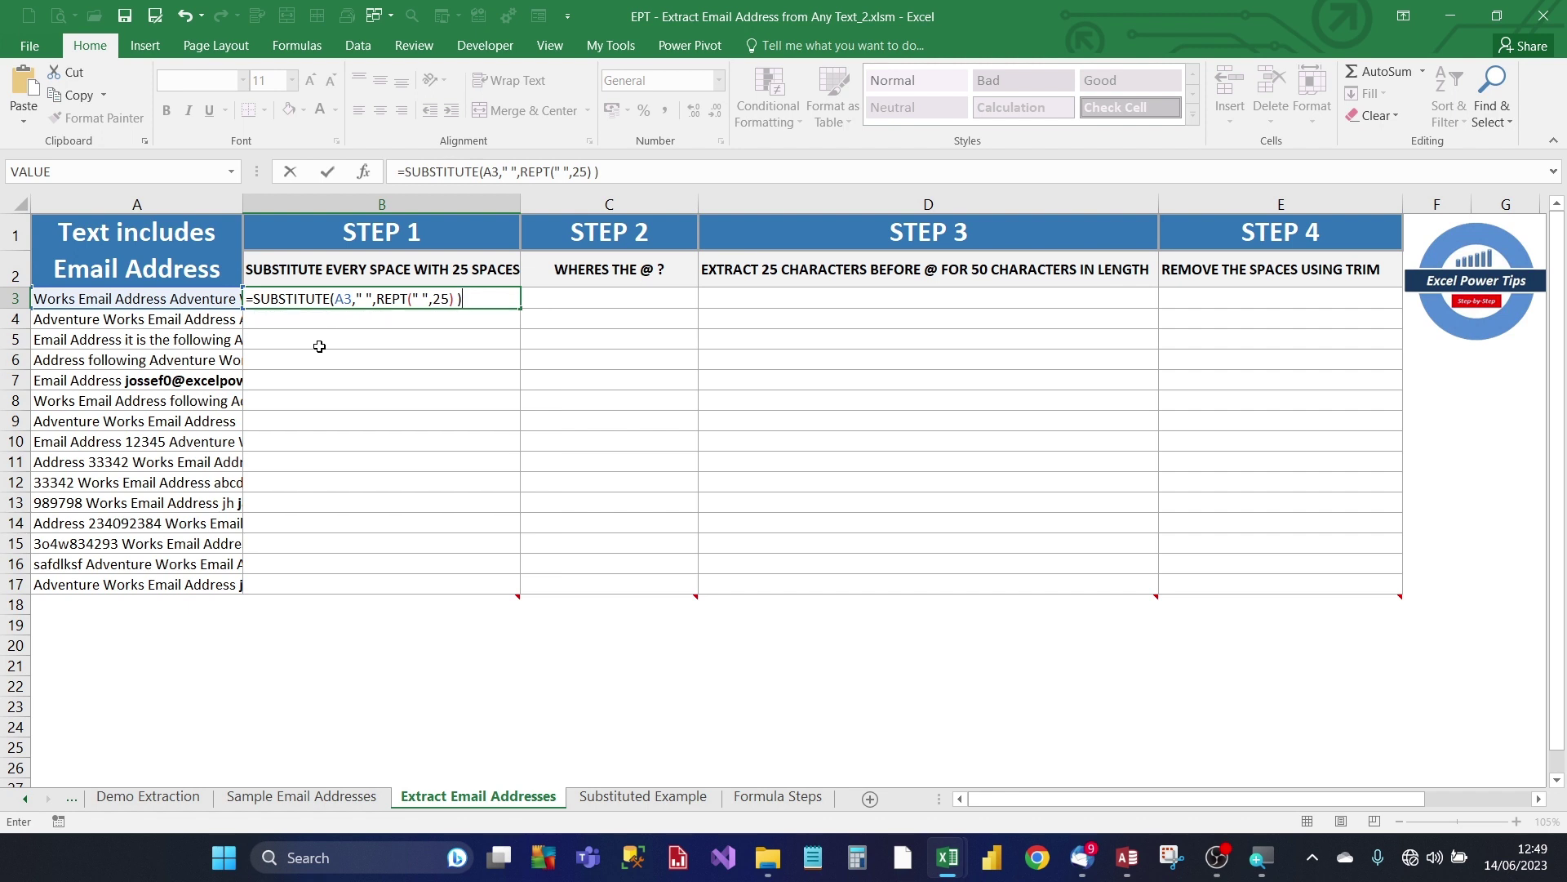
pyautogui.press('Return')
pyautogui.press('Up')
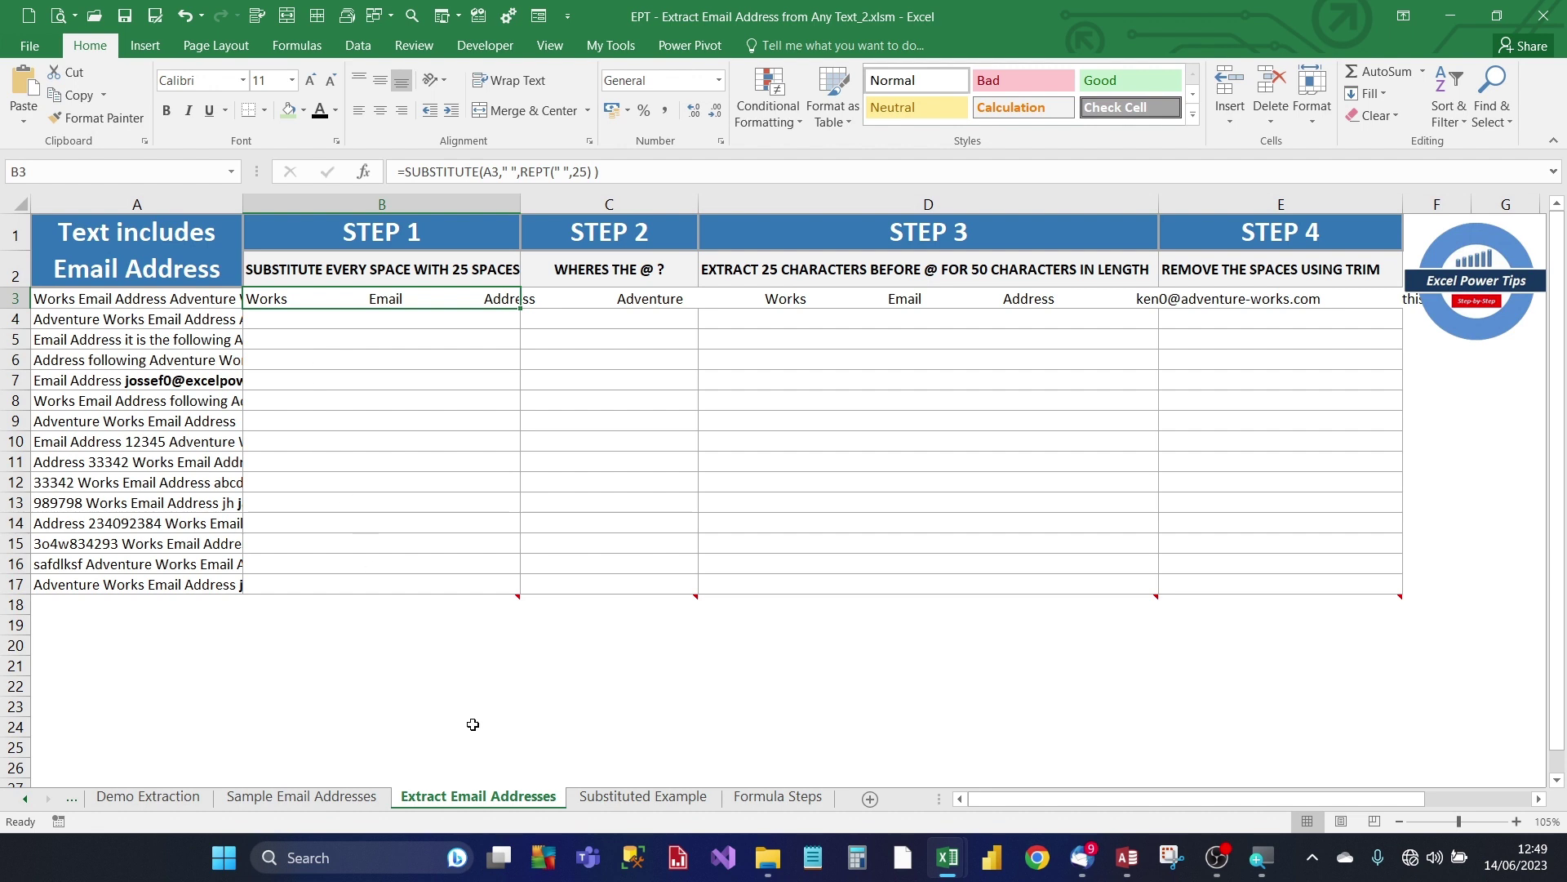
pyautogui.click(608, 802)
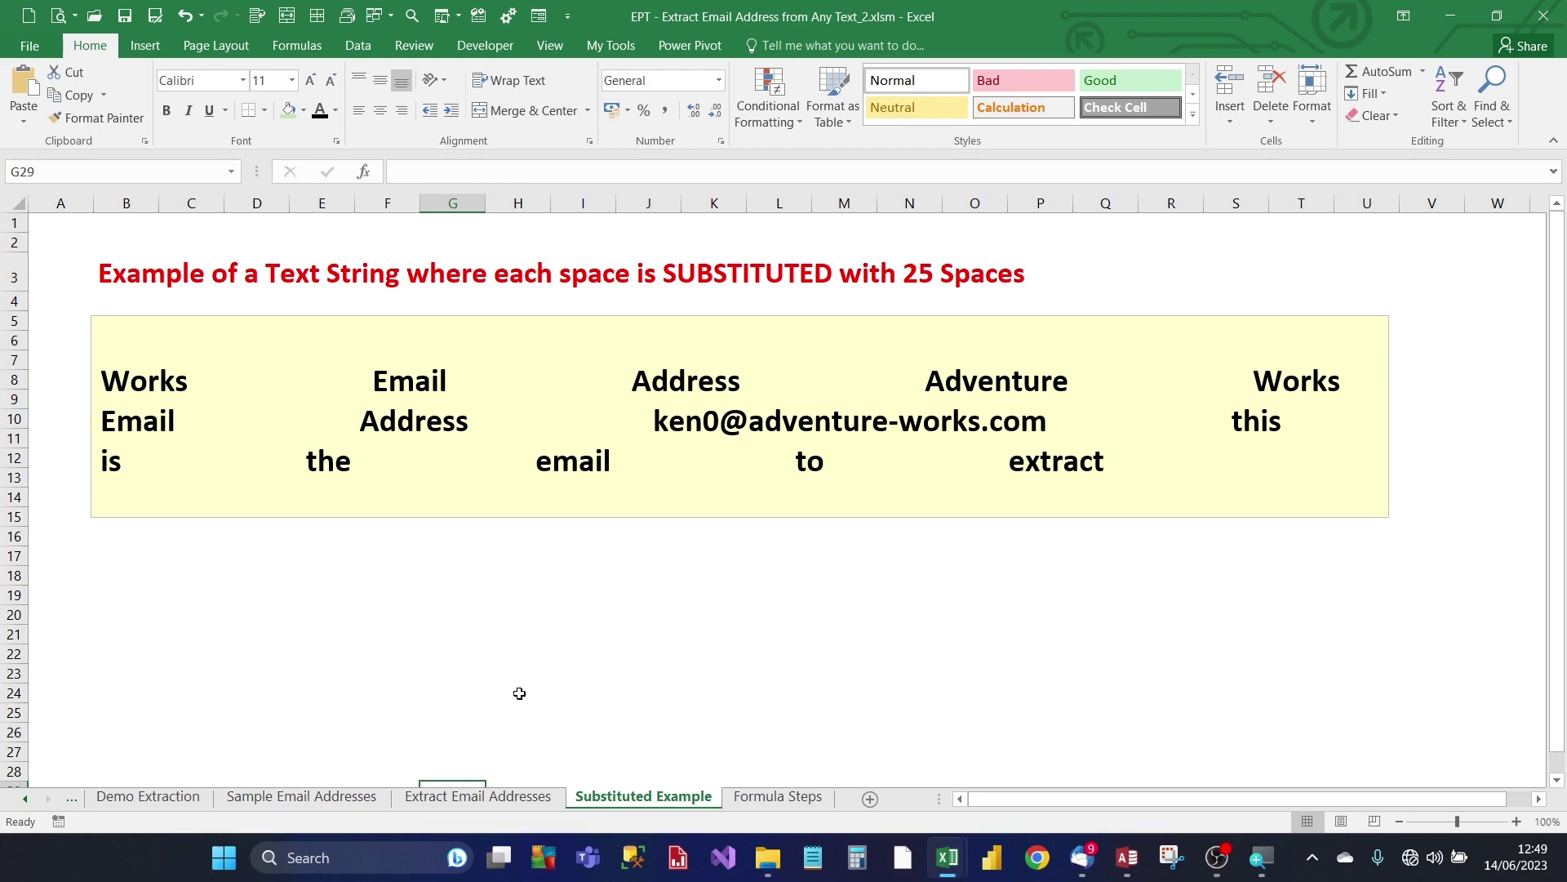
pyautogui.click(468, 802)
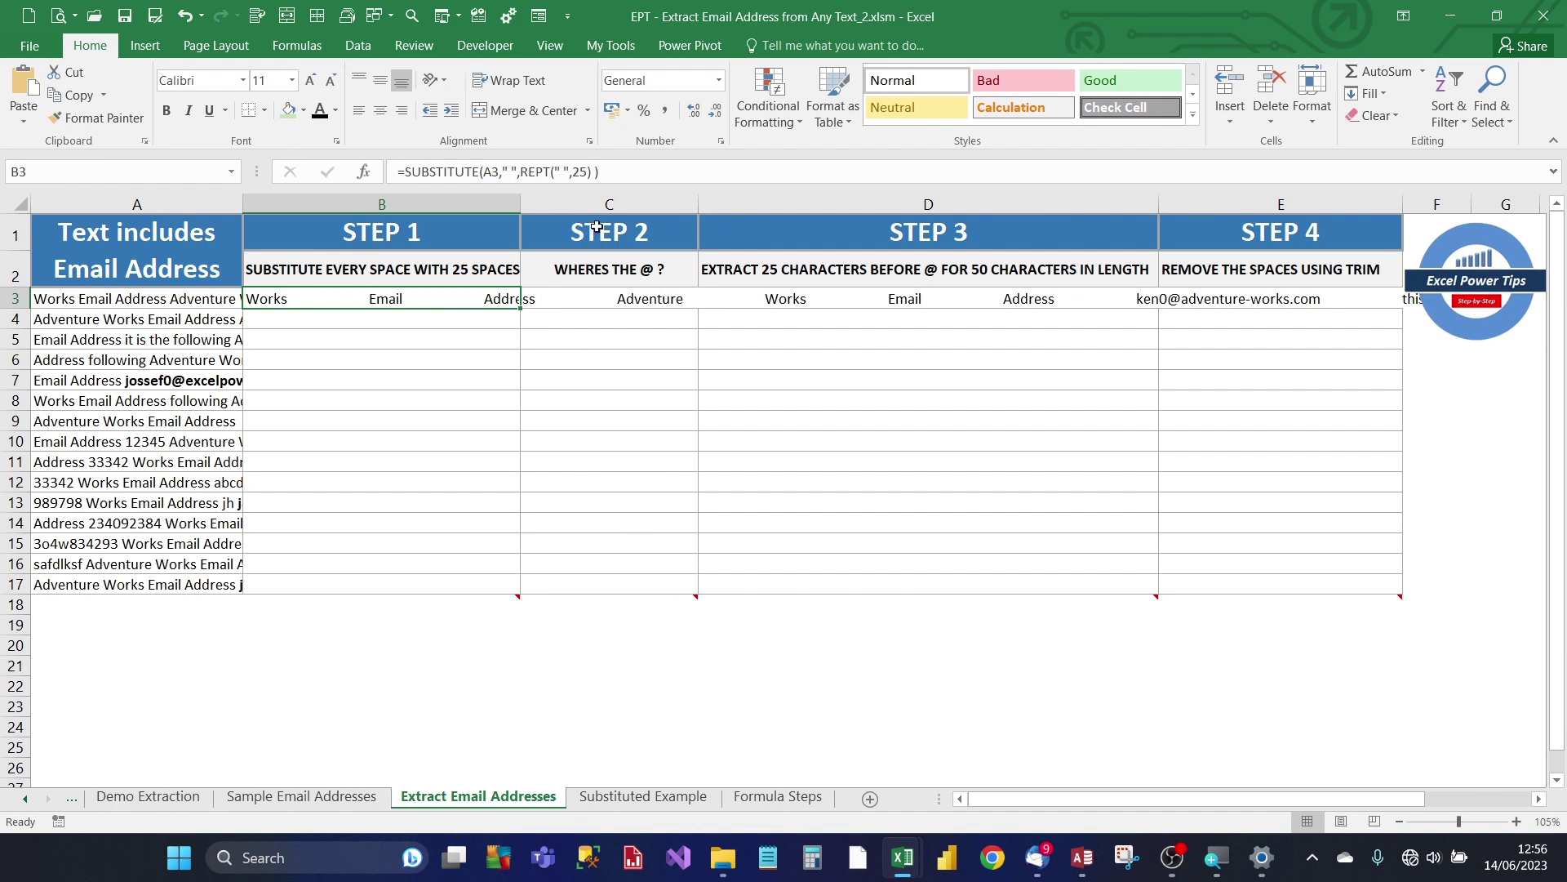
# Copy the SUBSTITUTE expression from B3's formula, leaving B3 unchanged.
pyautogui.click(610, 170)
pyautogui.moveTo(610, 171); pyautogui.dragTo(406, 171)
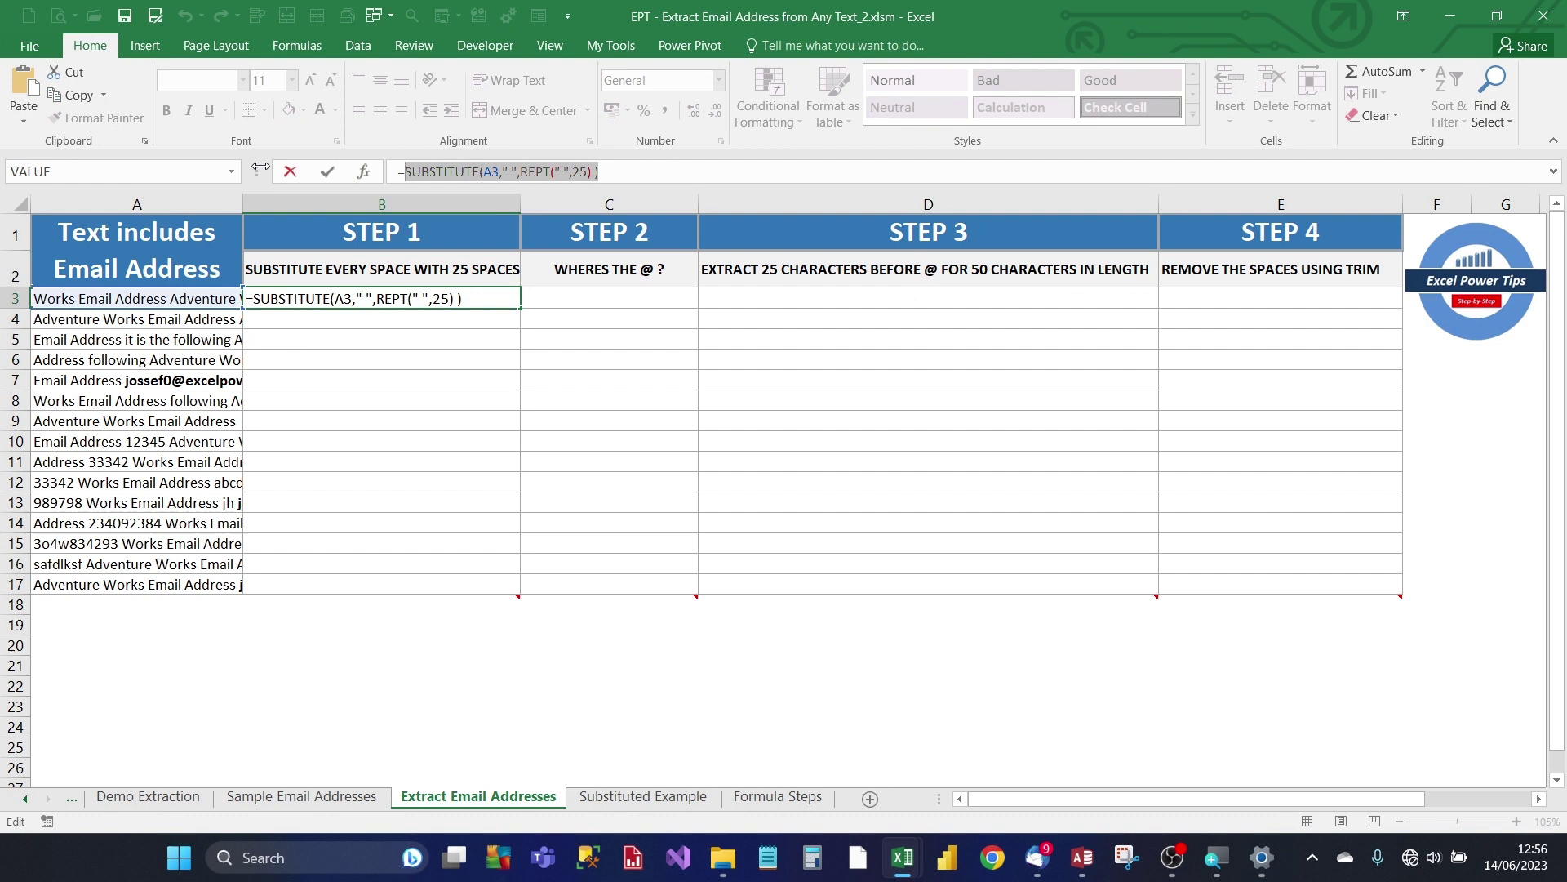
pyautogui.click(327, 173)
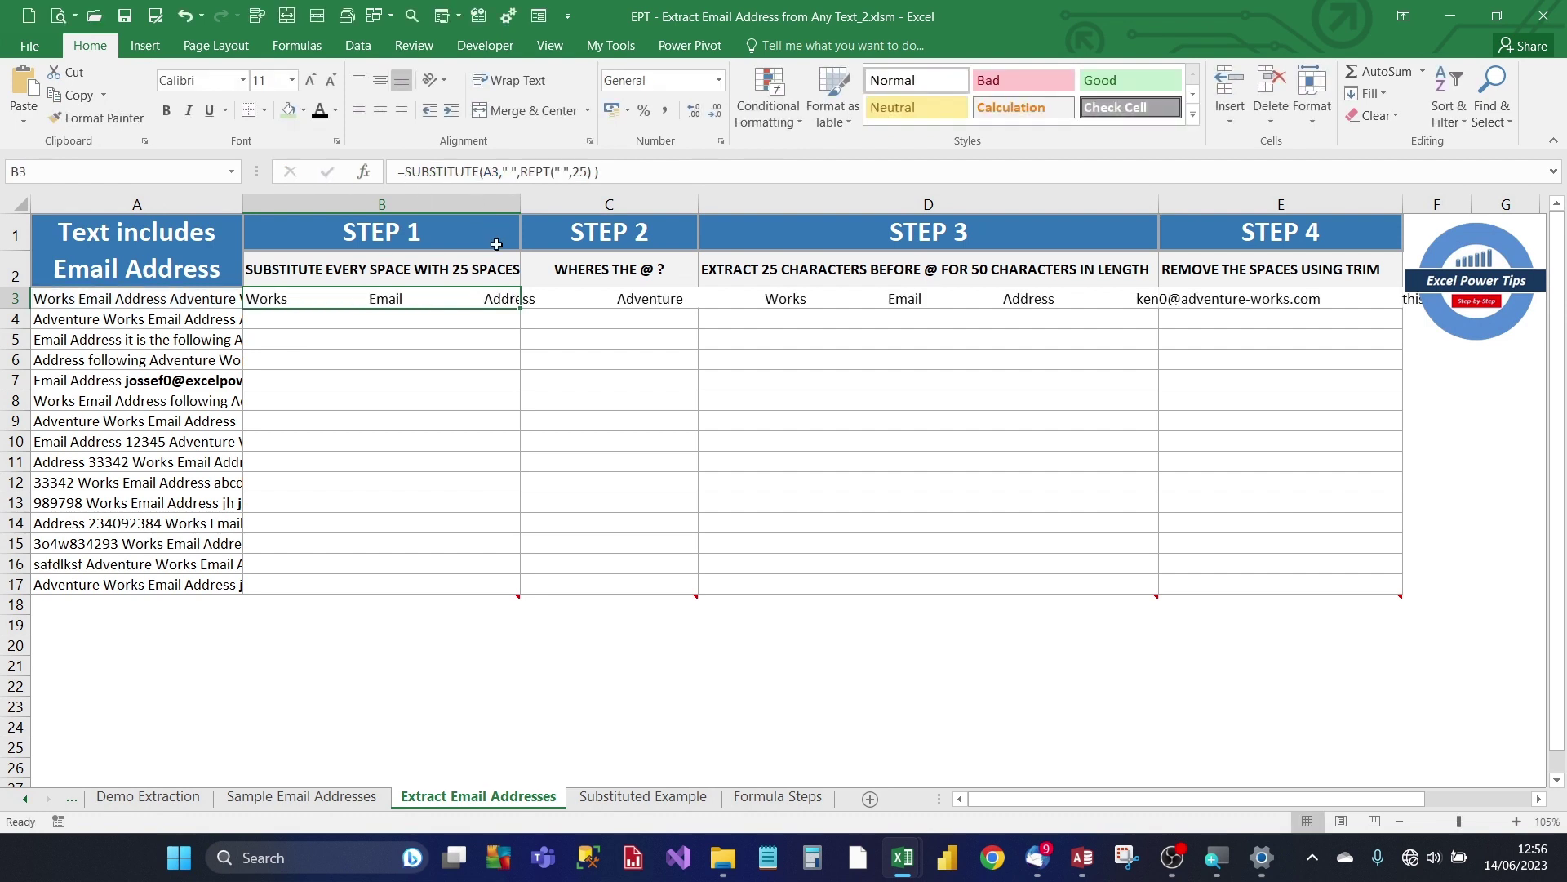
# Enter =FIND("@",SUBSTITUTE(A3," ",REPT(" ",25))) in C3, returning 223.
pyautogui.click(586, 298)
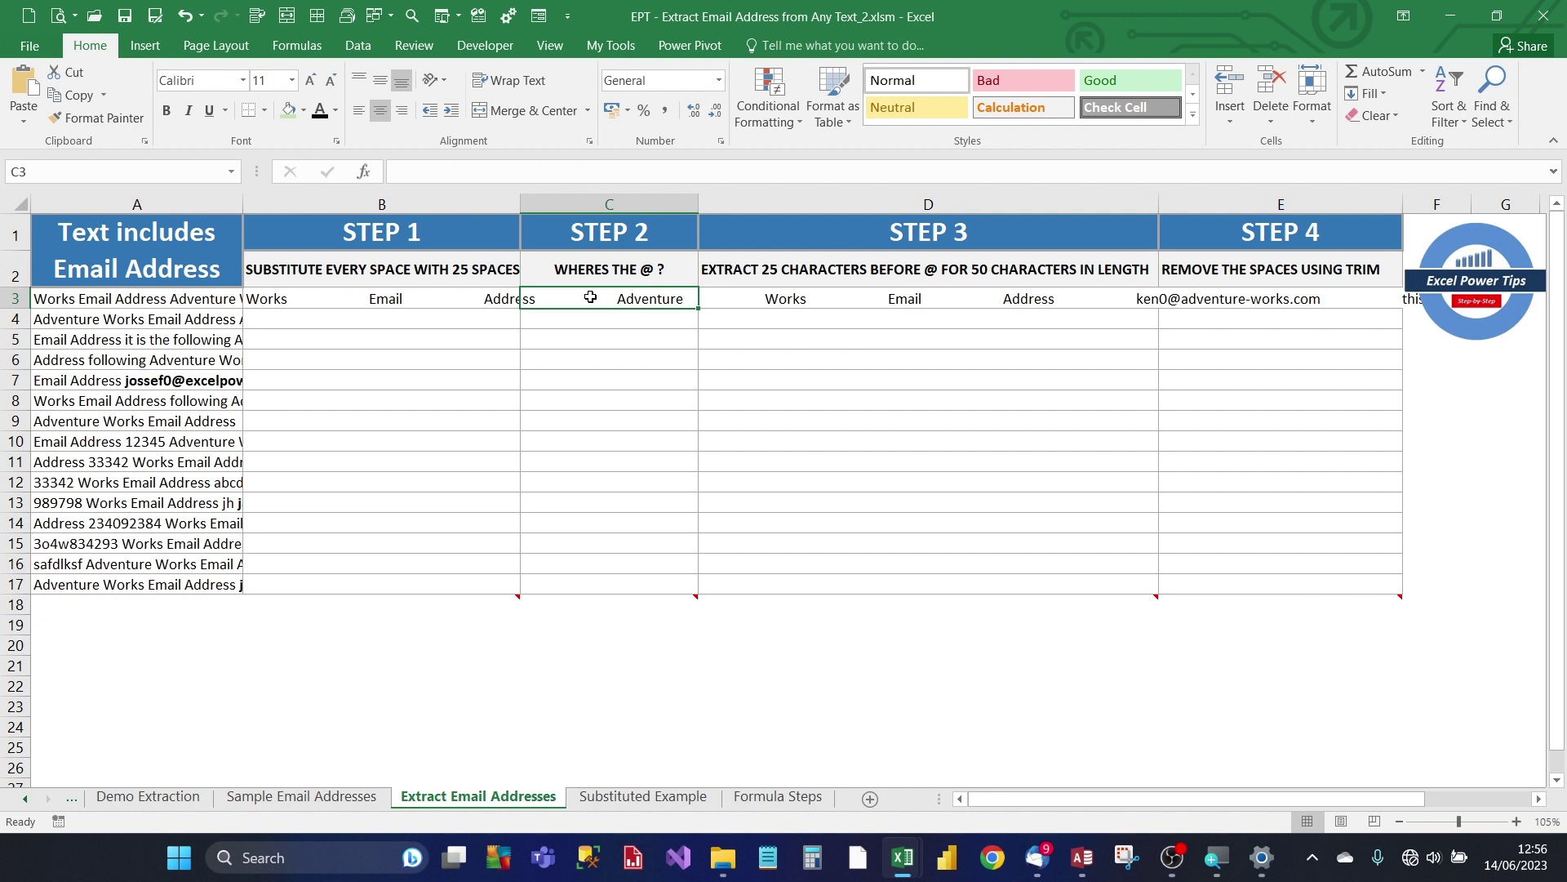
pyautogui.write('=F')
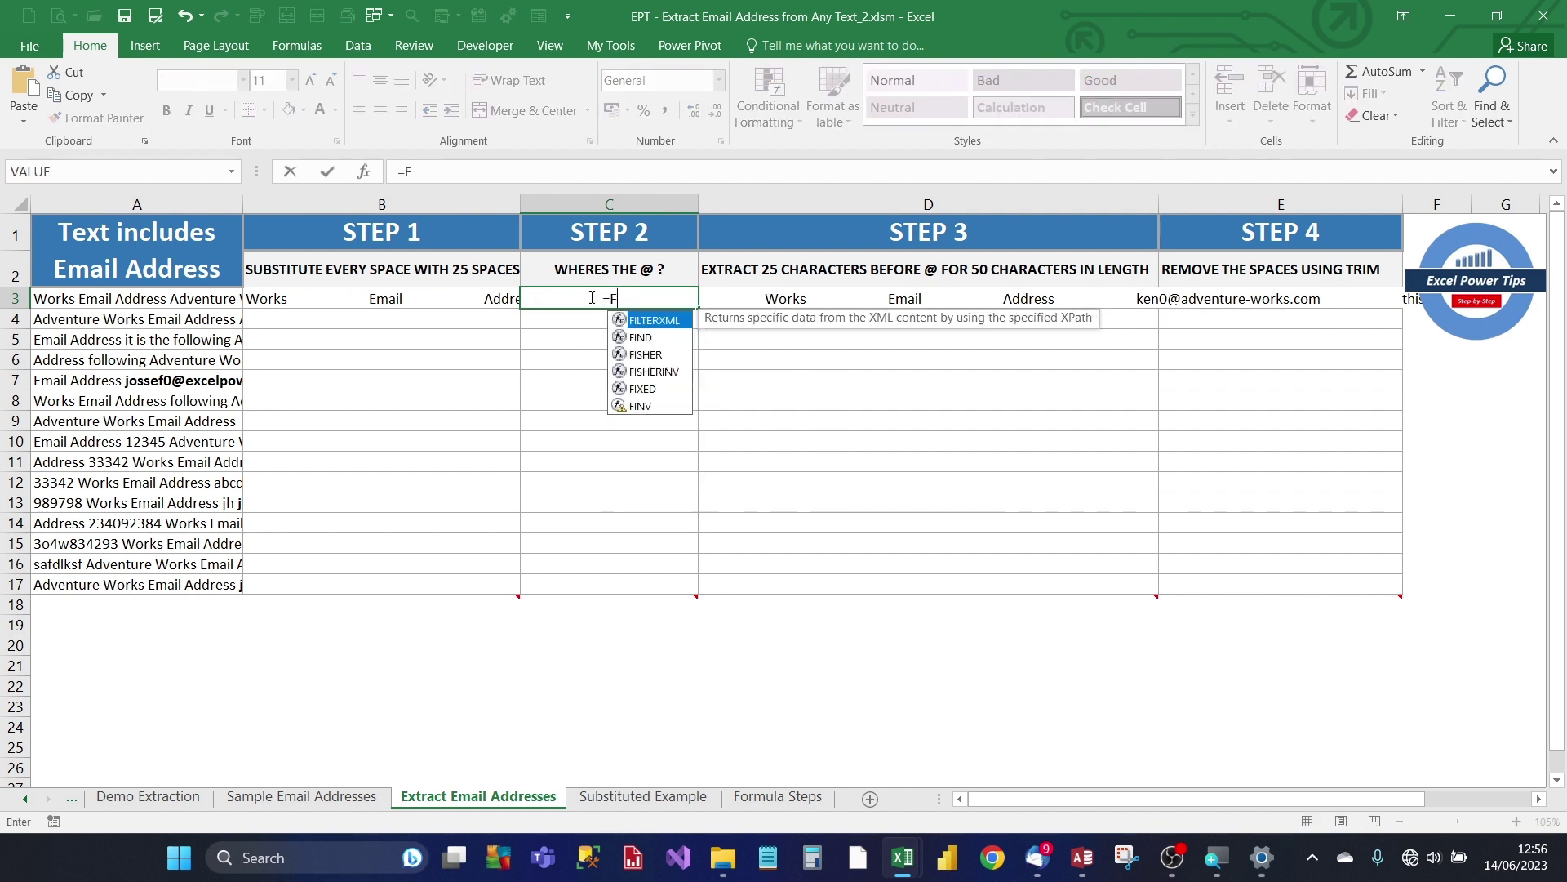
pyautogui.write('IND(')
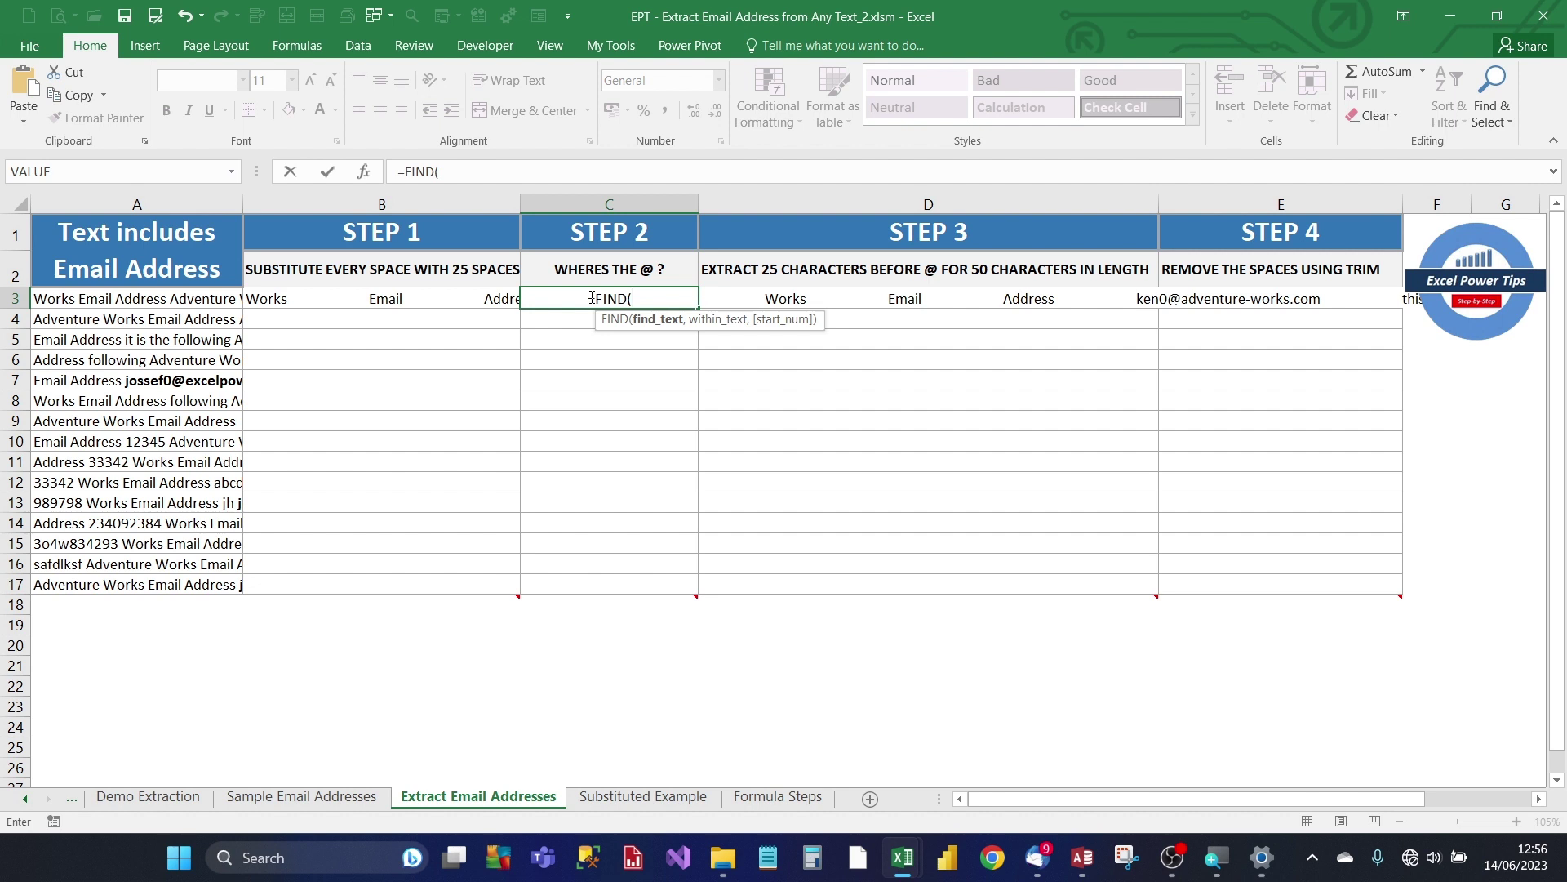
pyautogui.write('"')
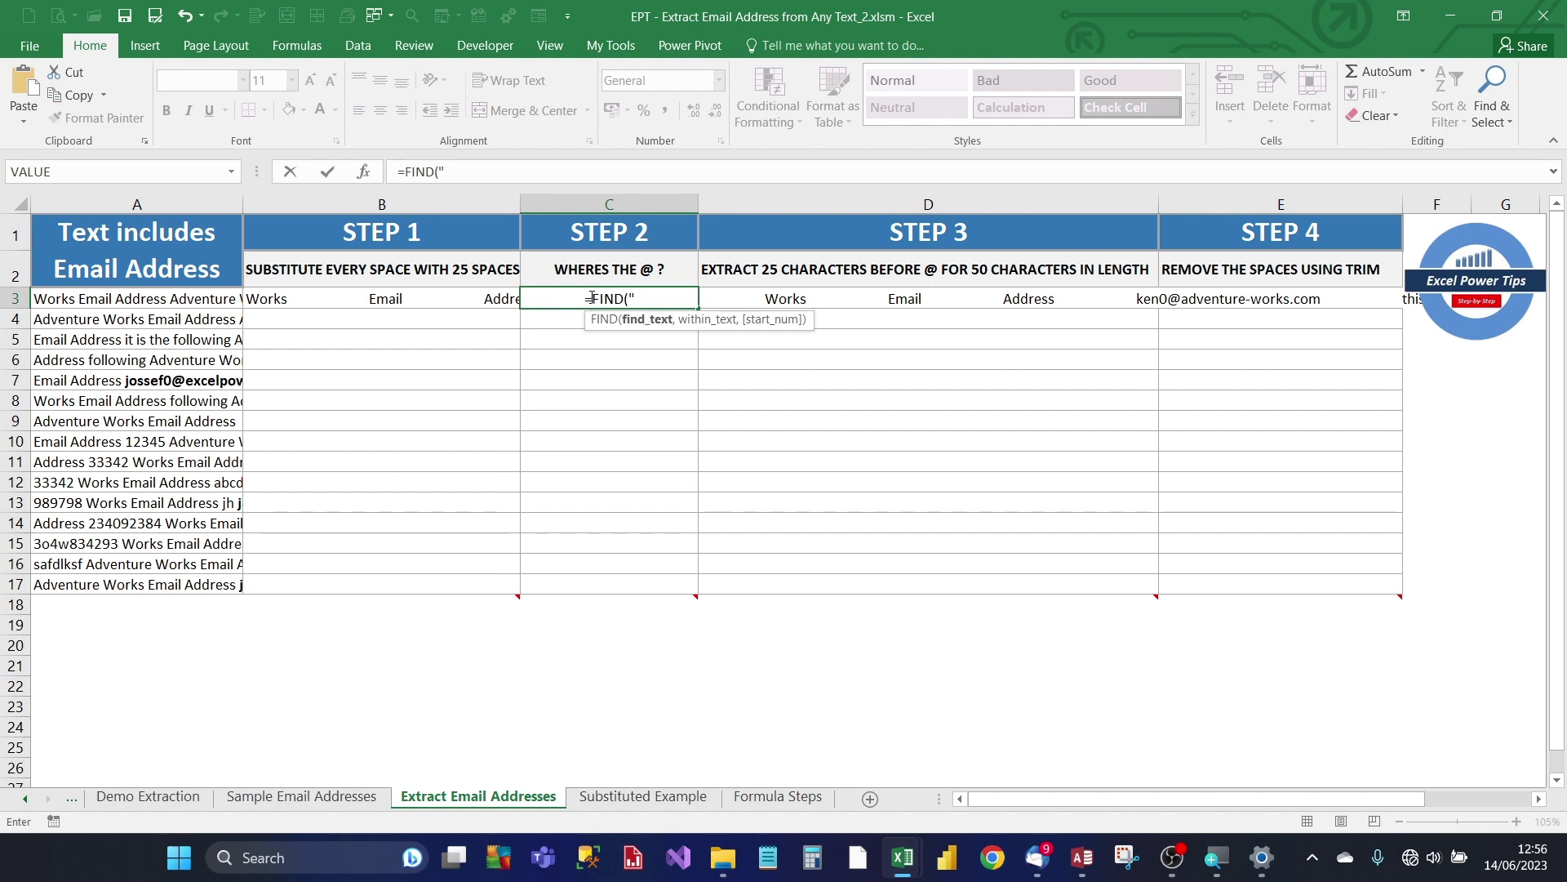
pyautogui.write('@"')
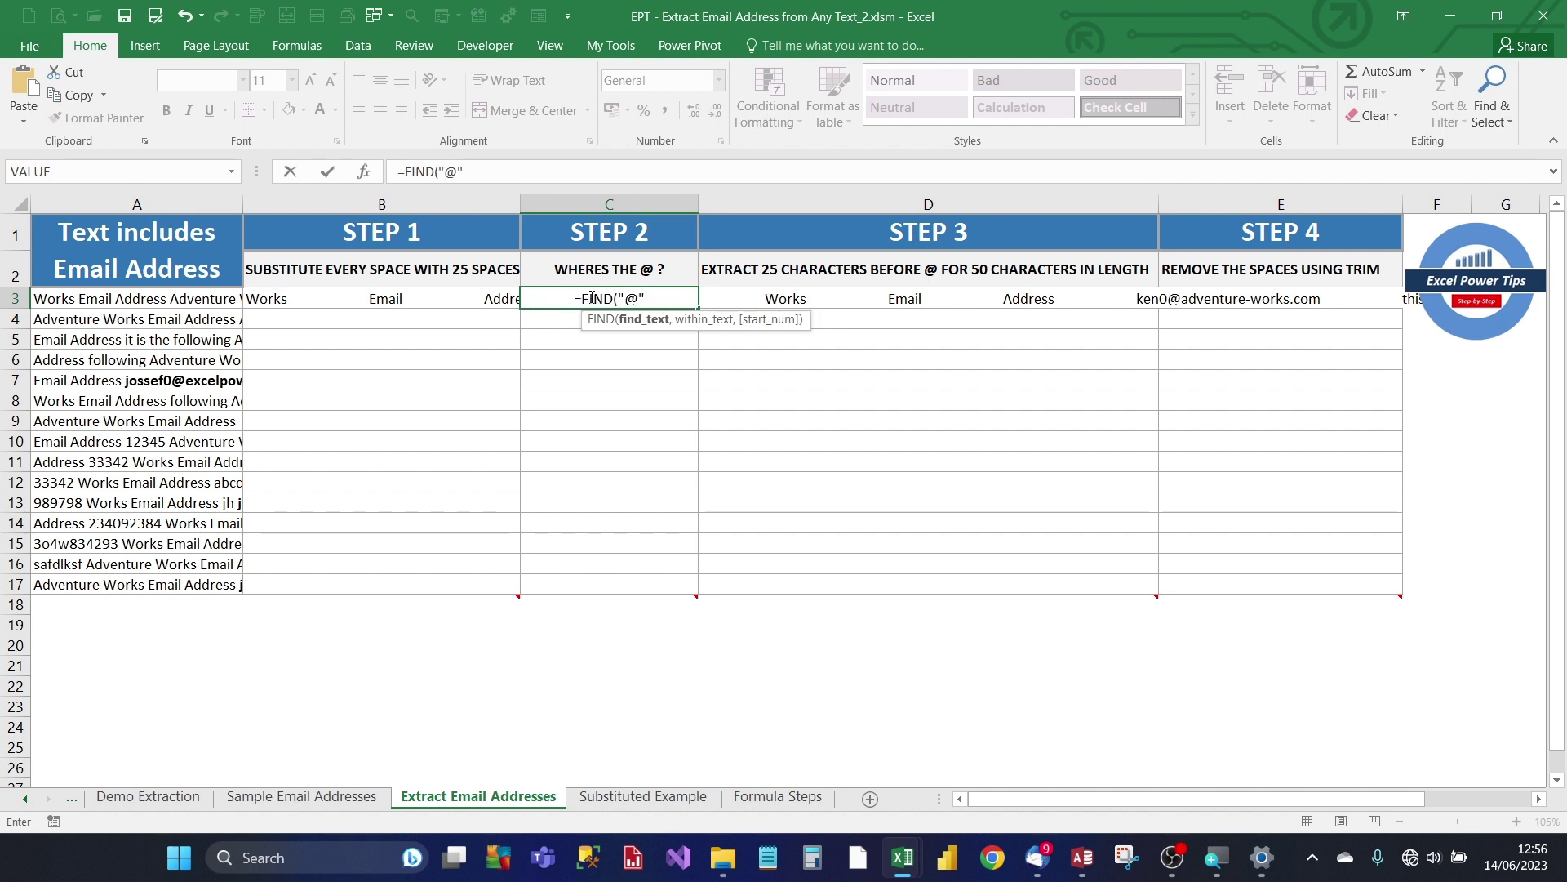
pyautogui.write(',')
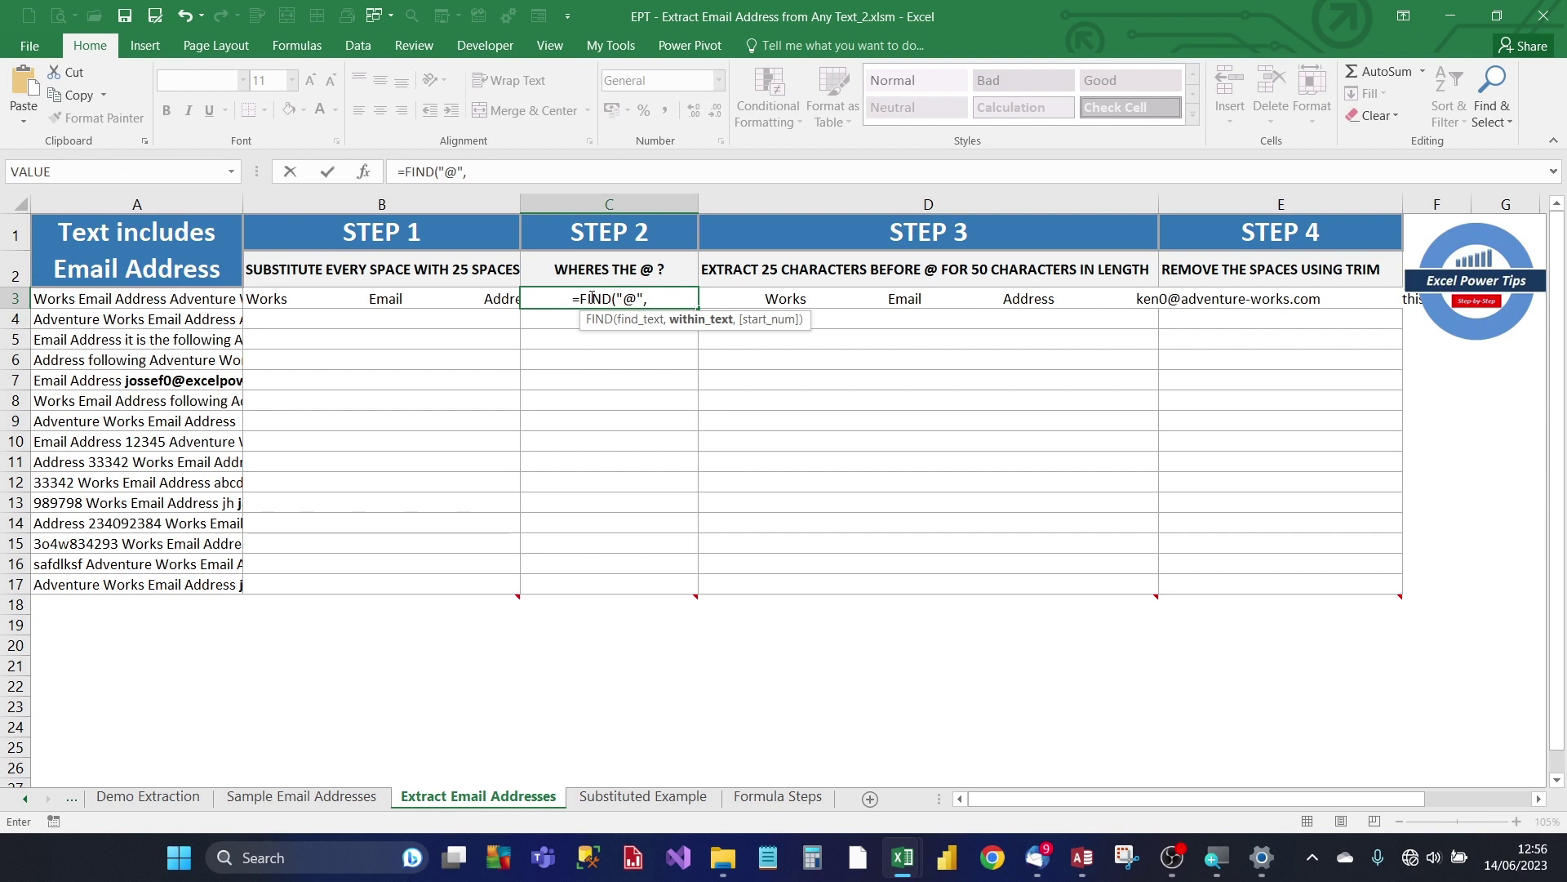
pyautogui.write('SUBSTITUTE(A3," ",REPT(" ",25) )')
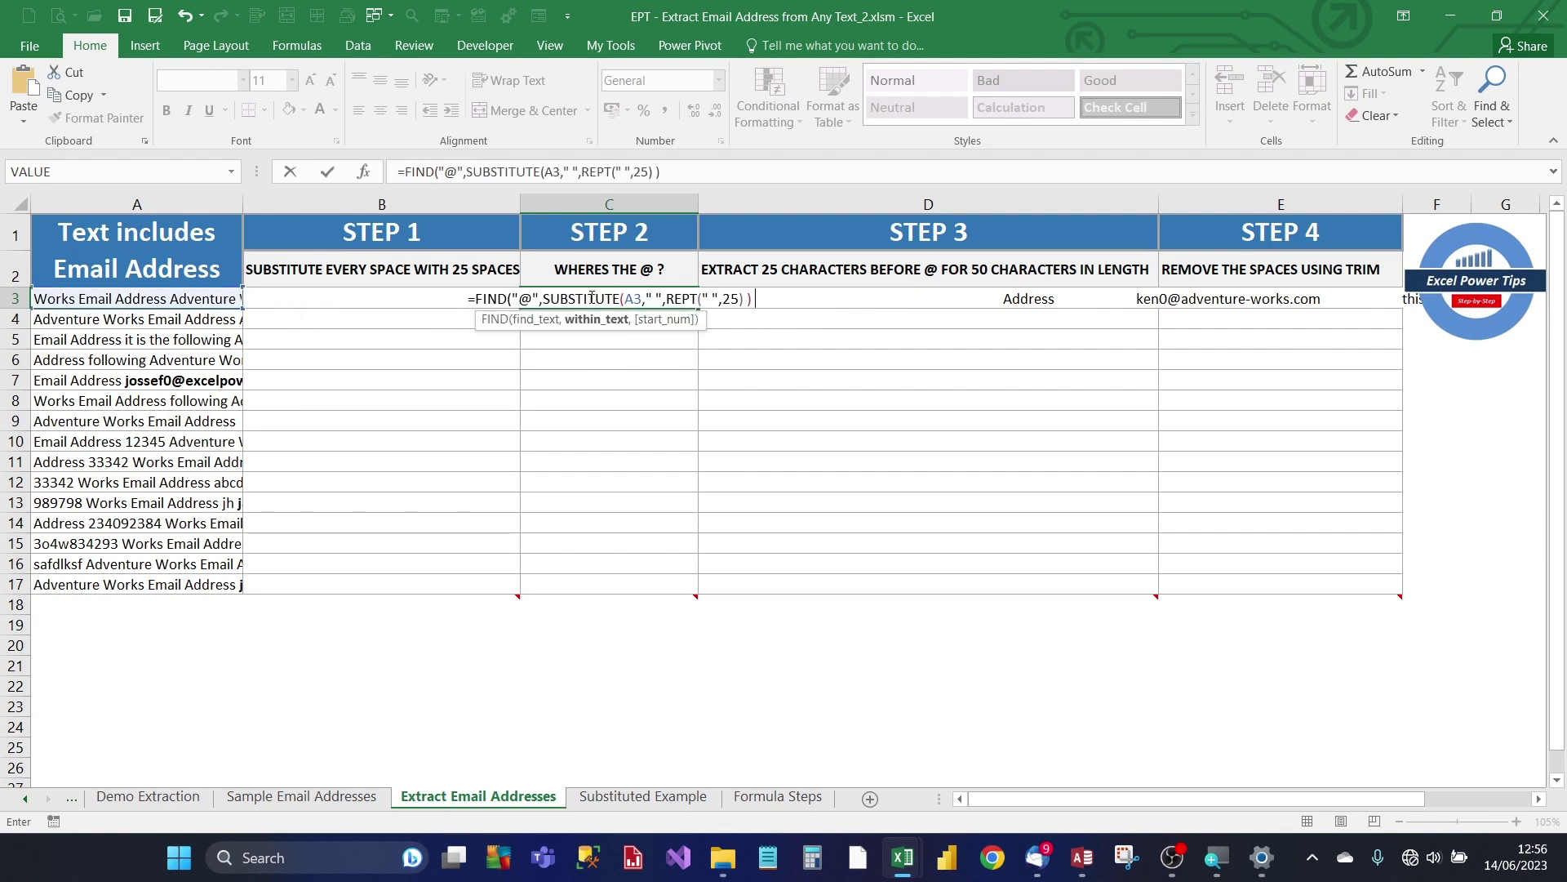
pyautogui.write(')')
pyautogui.press('Return')
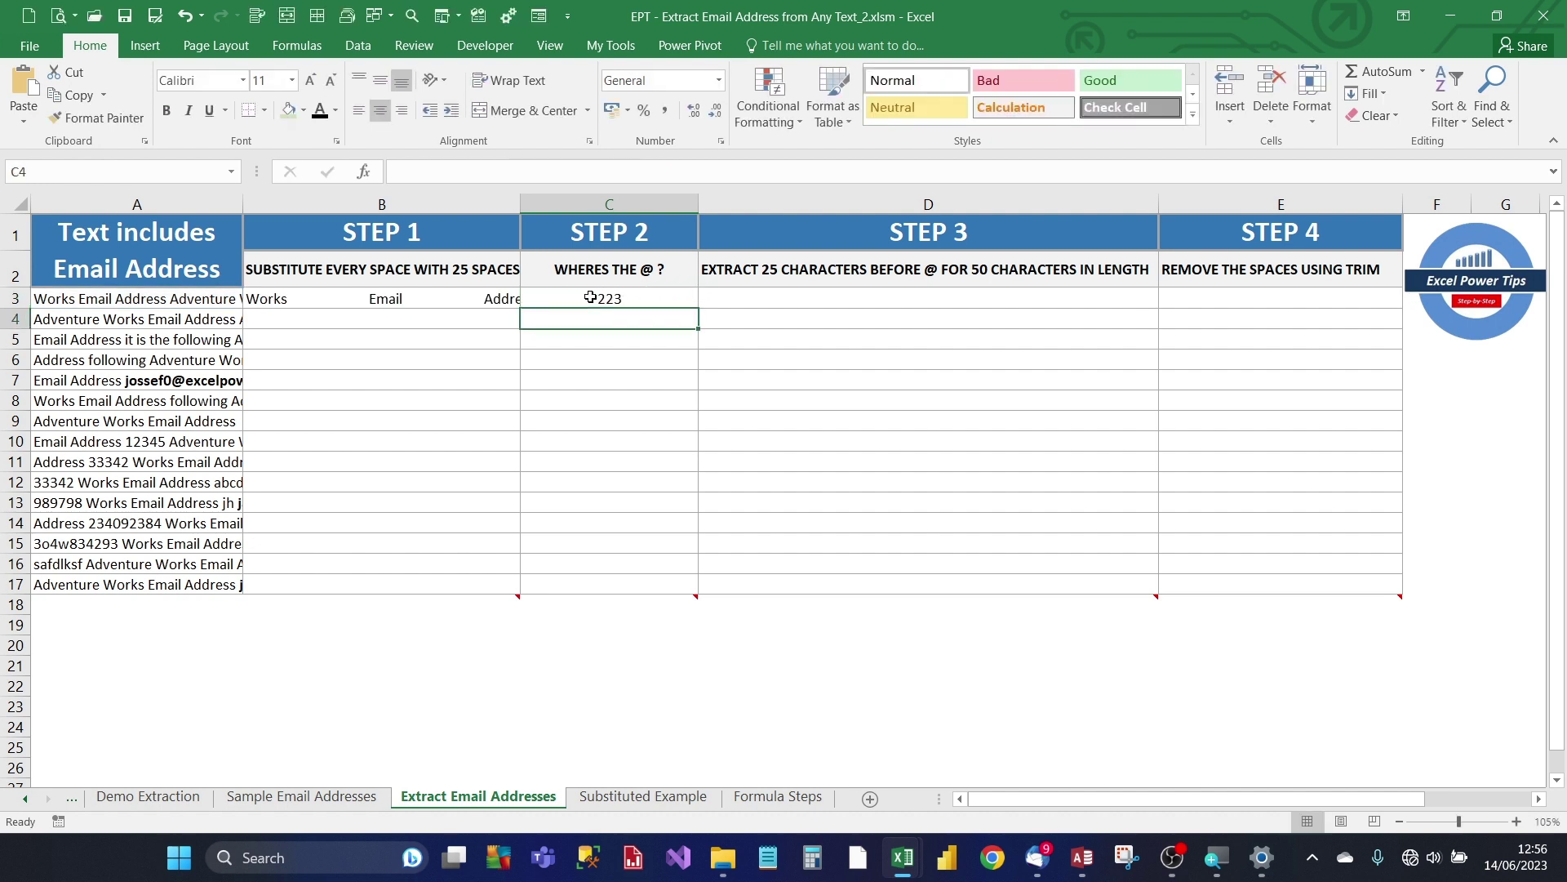
pyautogui.click(590, 297)
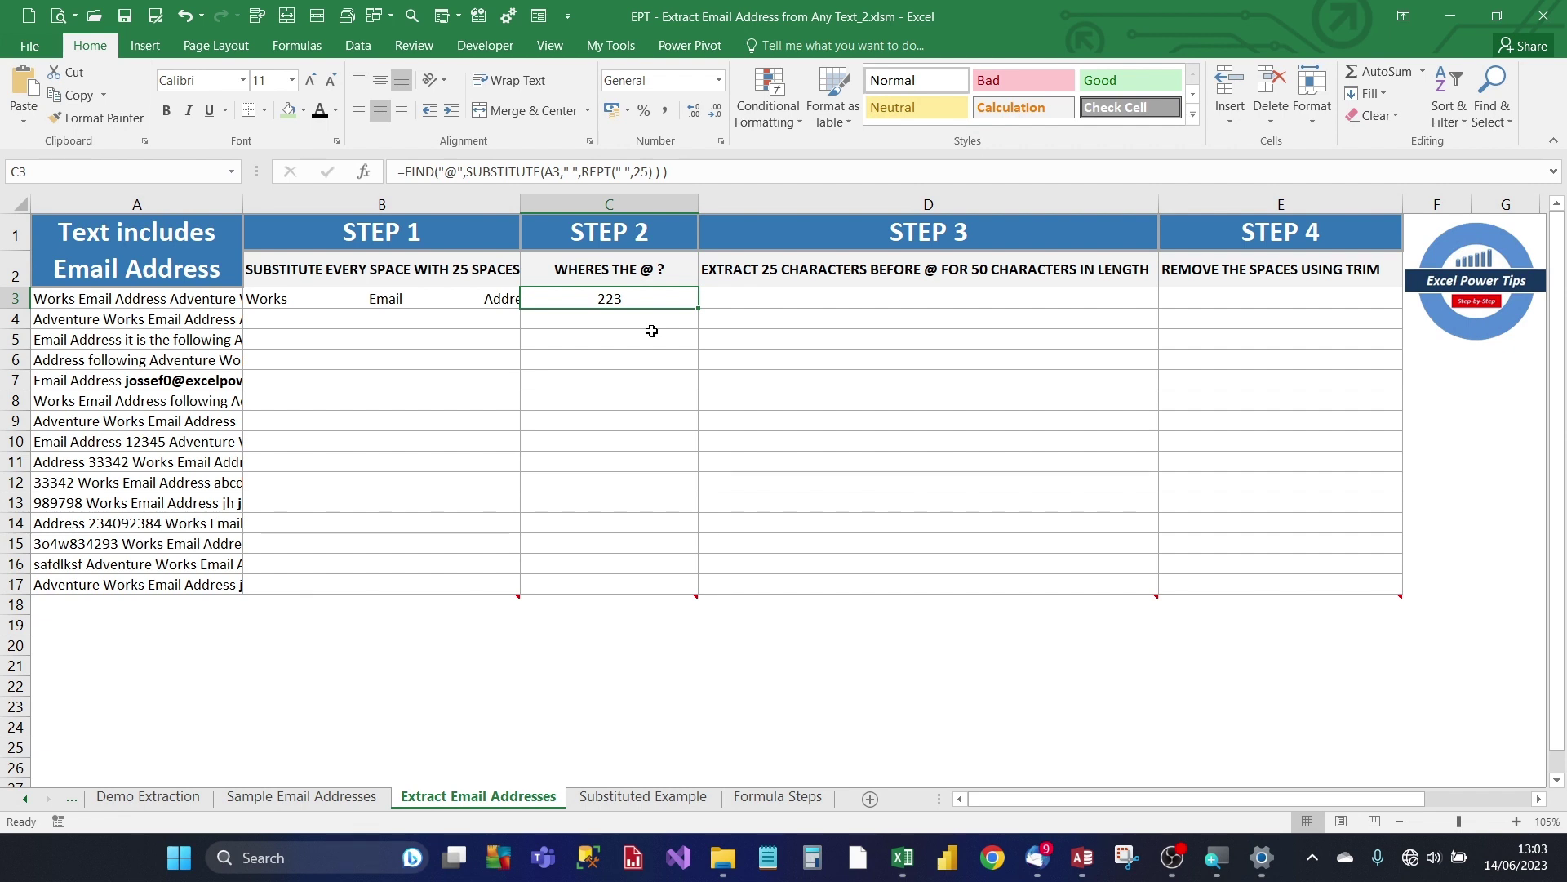
# Enter a MID formula in D3 taking 50 characters starting 25 before the @.
pyautogui.press('Right')
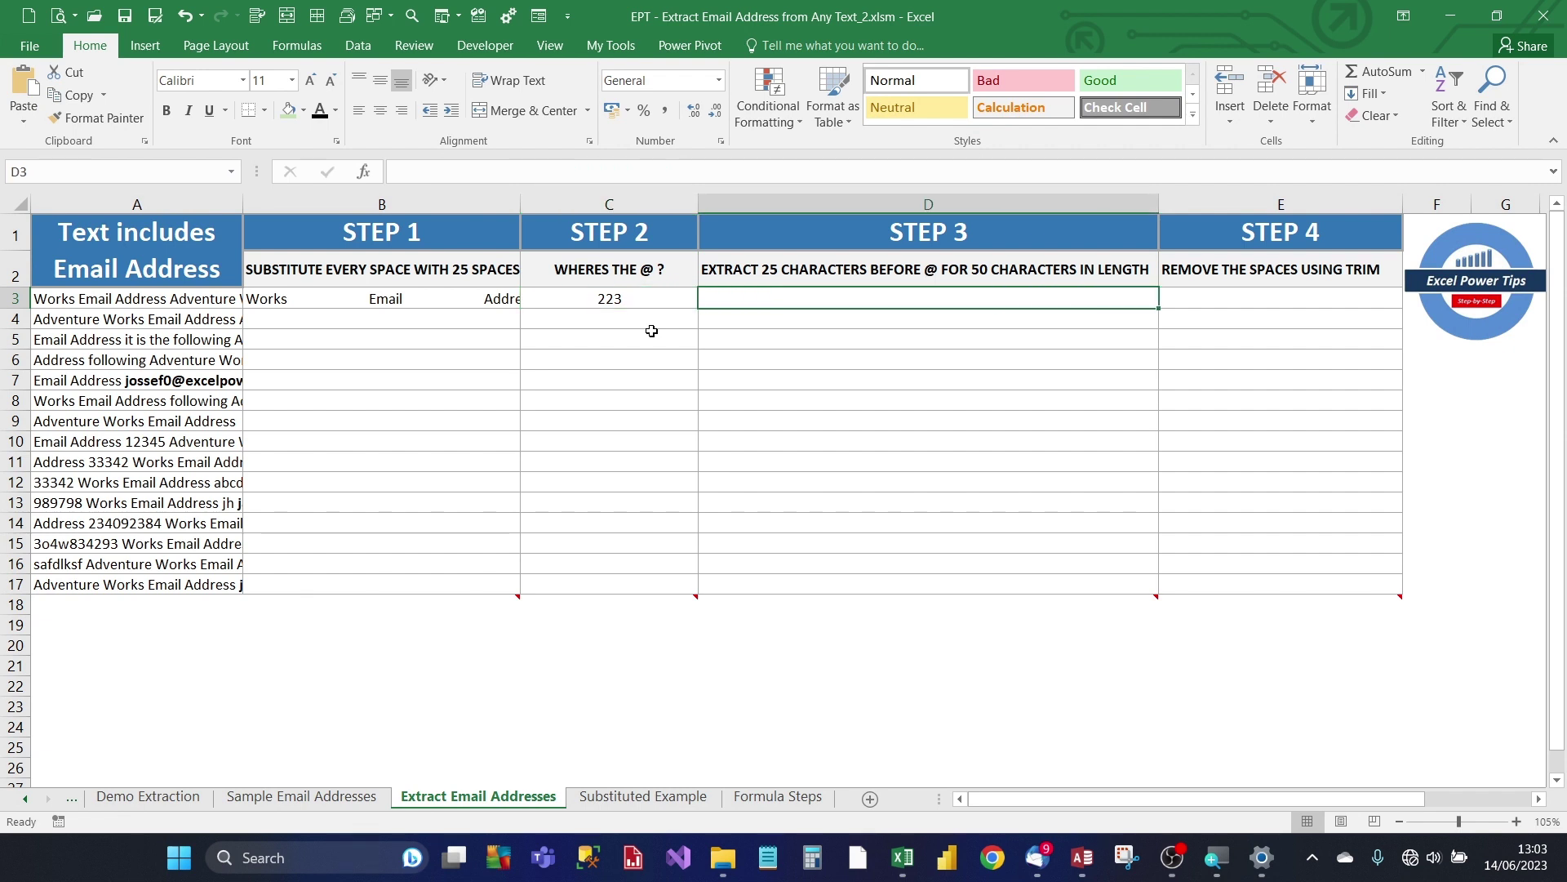
pyautogui.write('=')
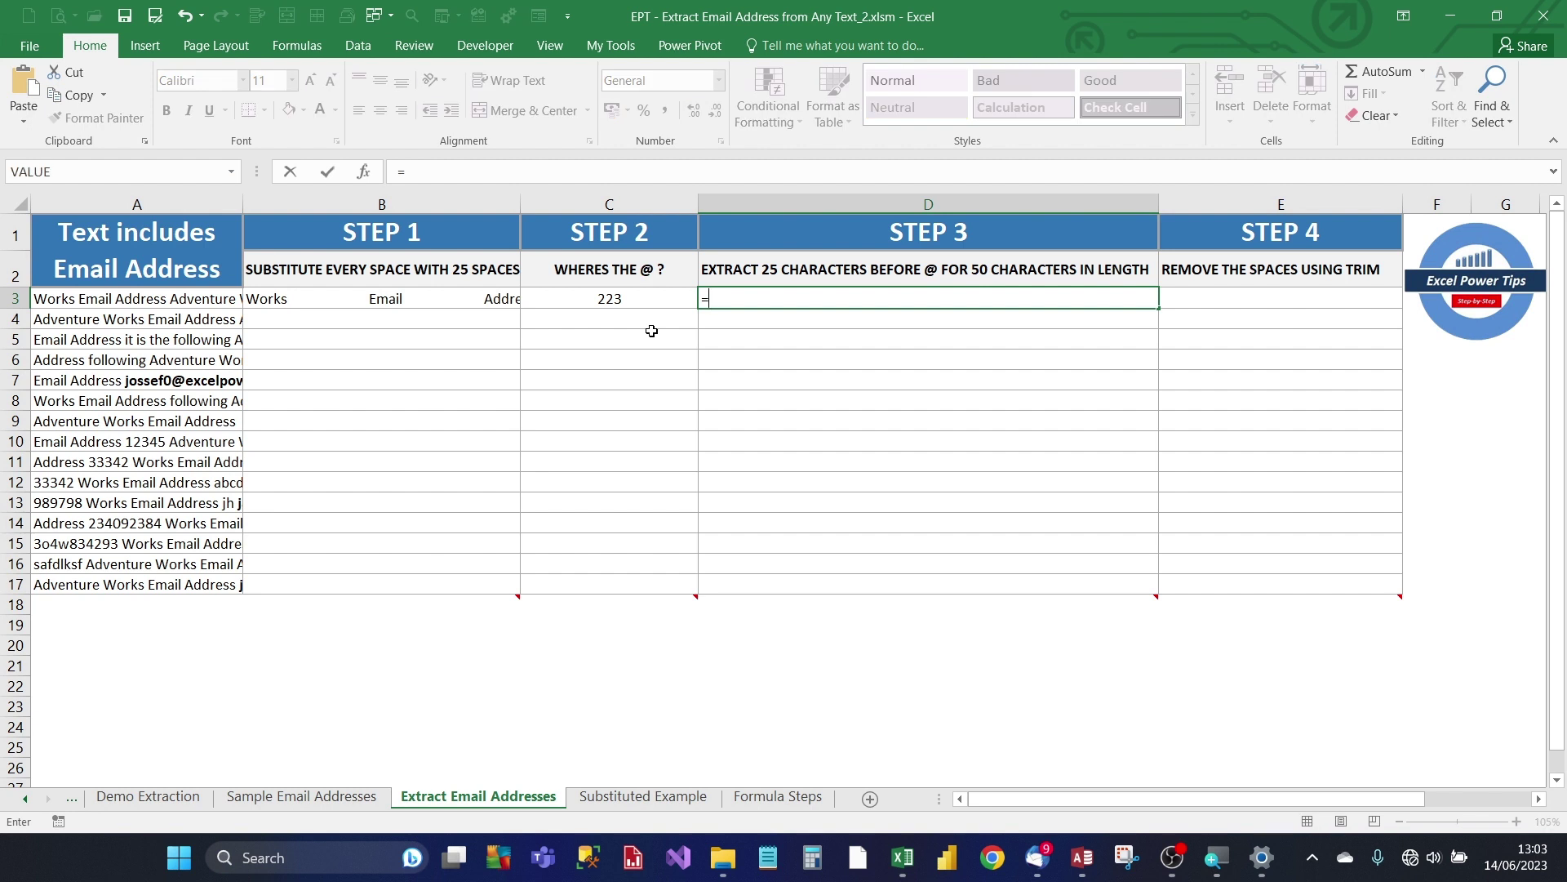
pyautogui.write('MID')
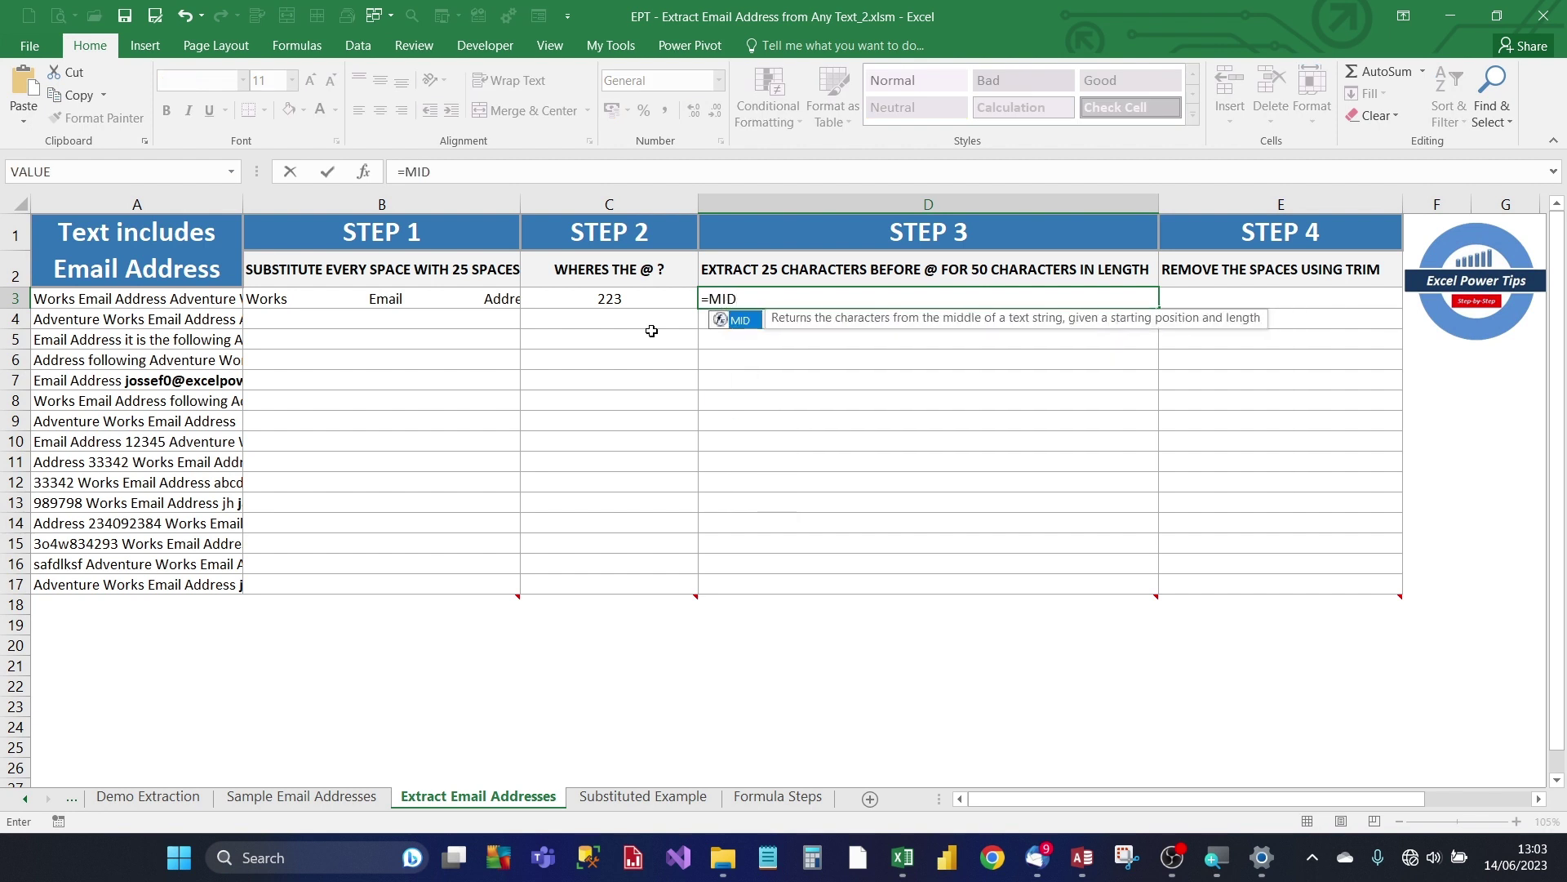
pyautogui.write('(')
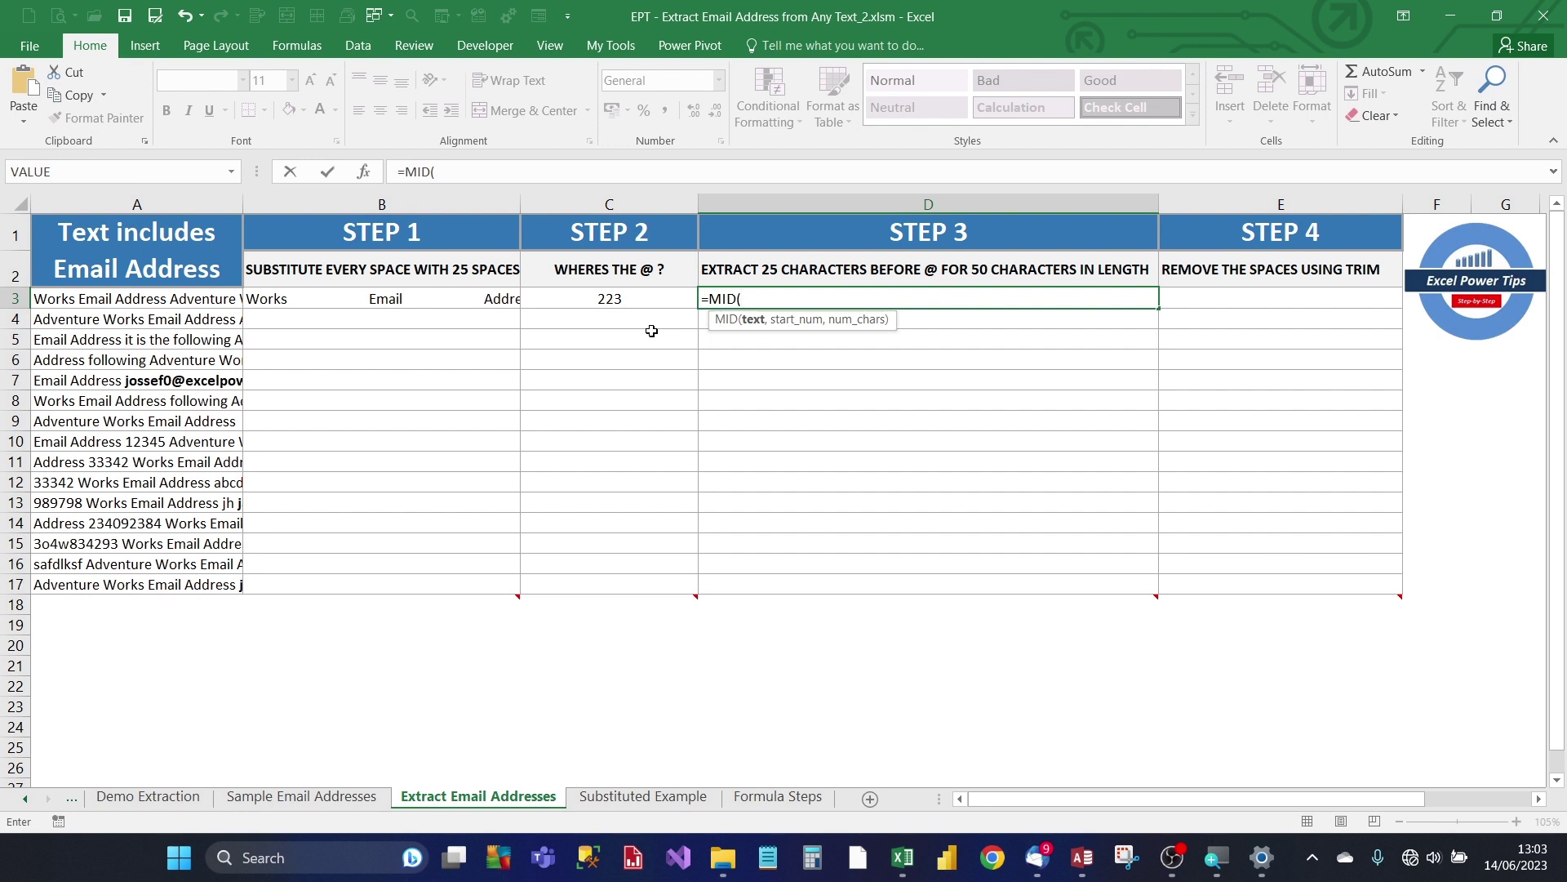
pyautogui.write('SUBSTITUTE(A3," ",REPT(" ",25) )')
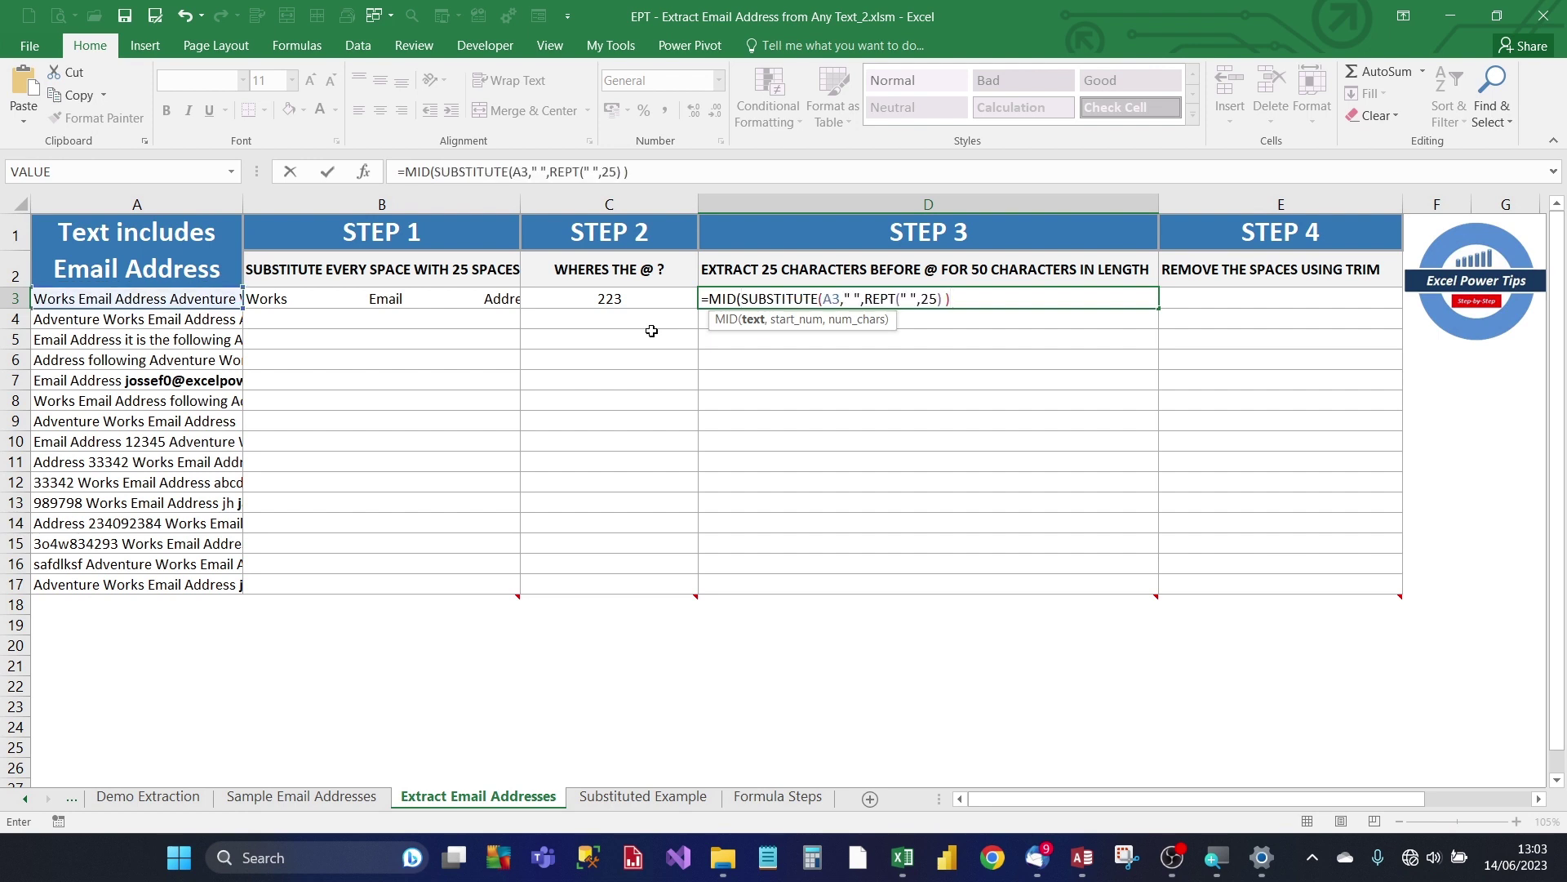
pyautogui.write(',')
pyautogui.write('FIND("')
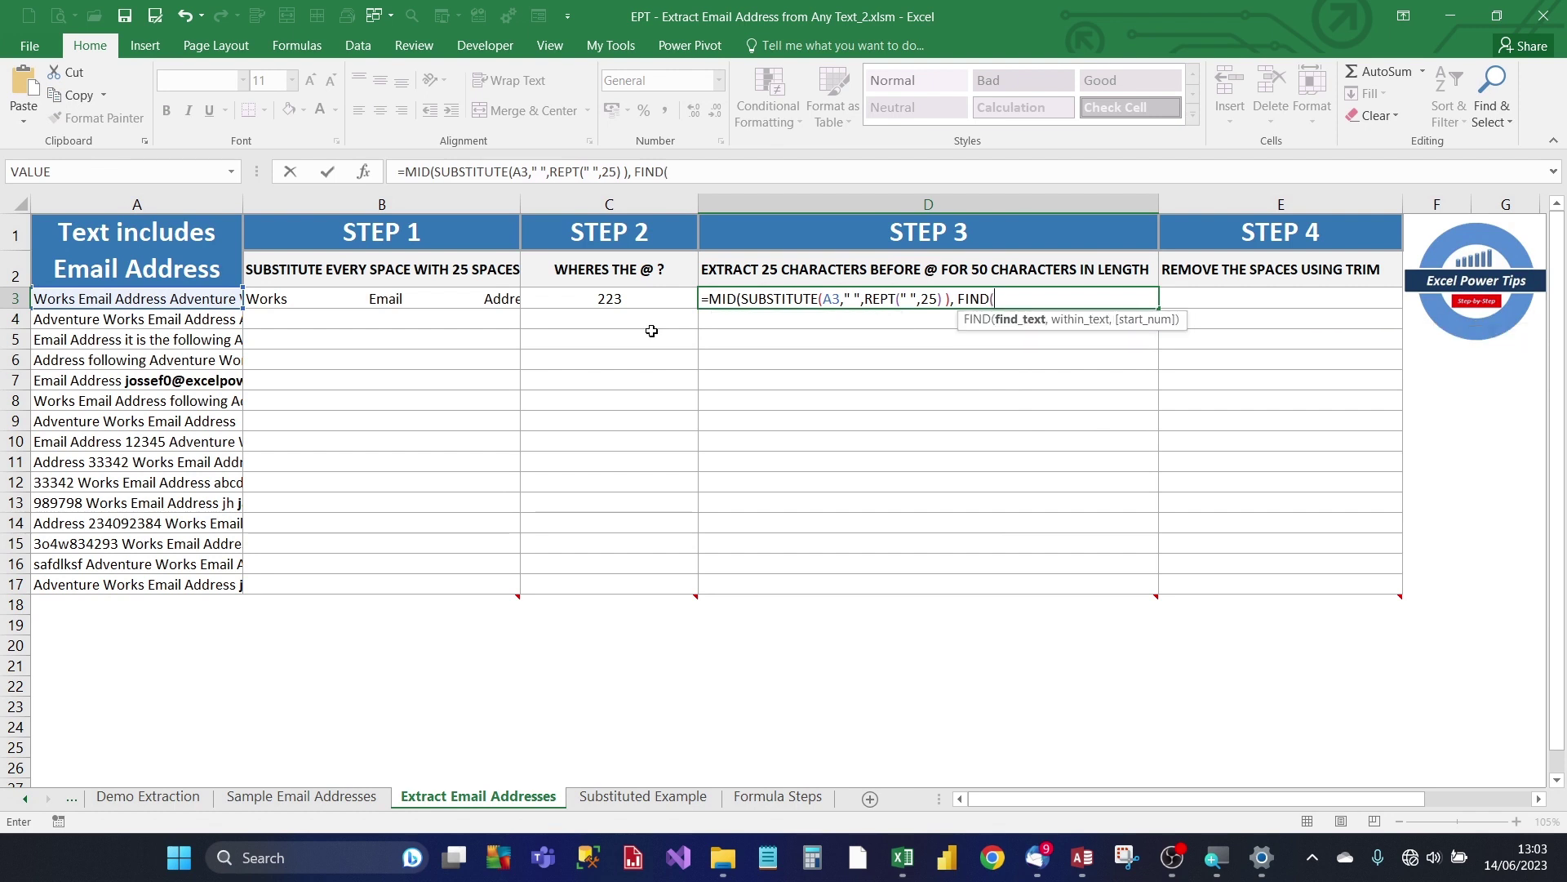
pyautogui.write('@",')
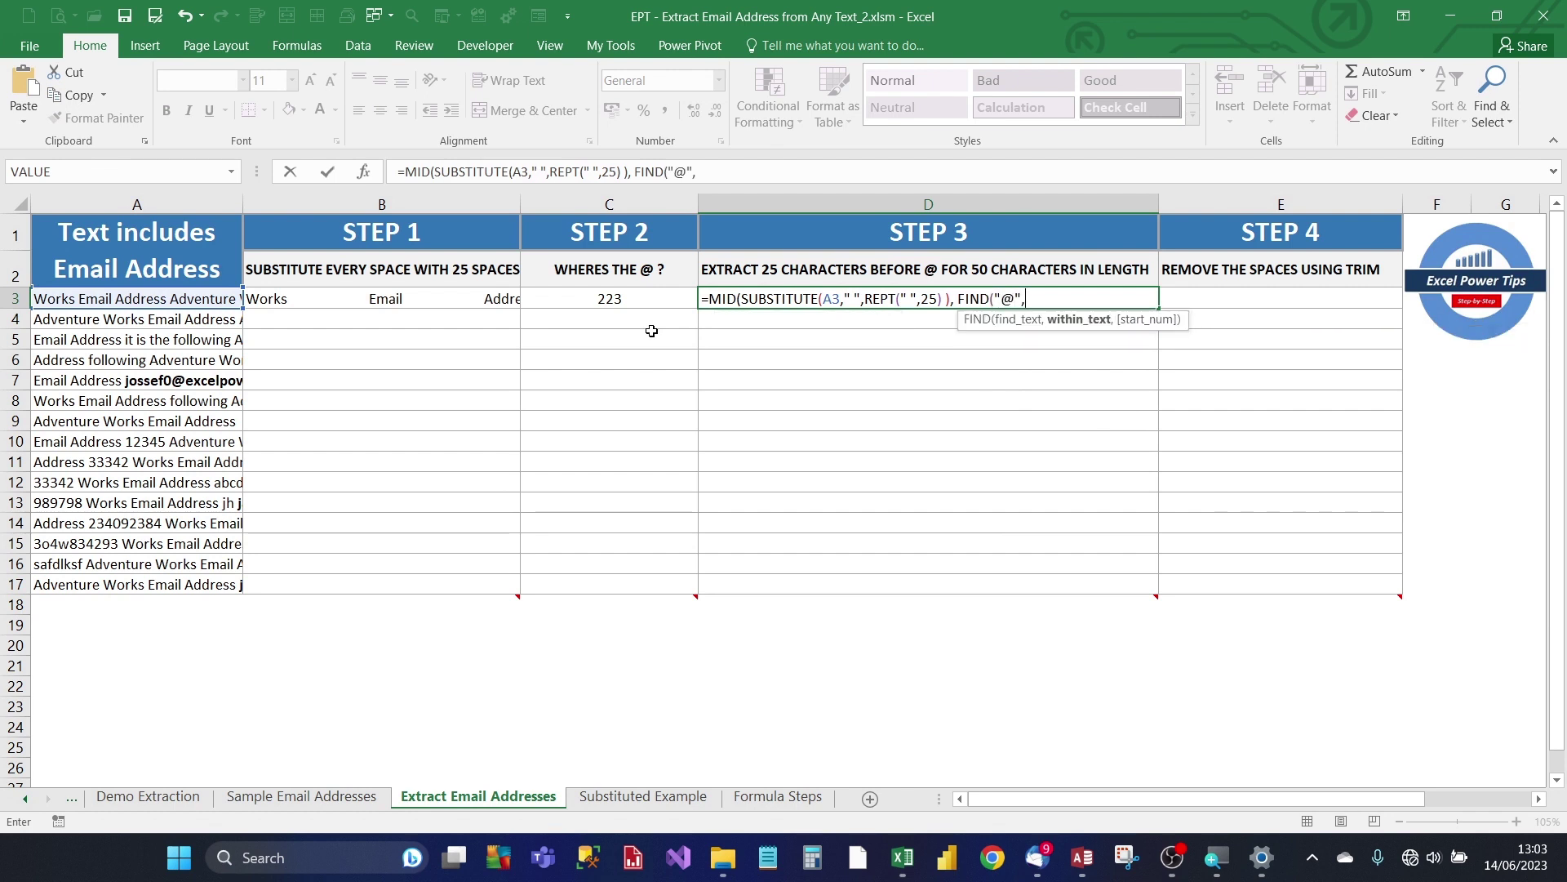
pyautogui.write('SUBSTITUTE(A3," ",REPT(" ",25) )')
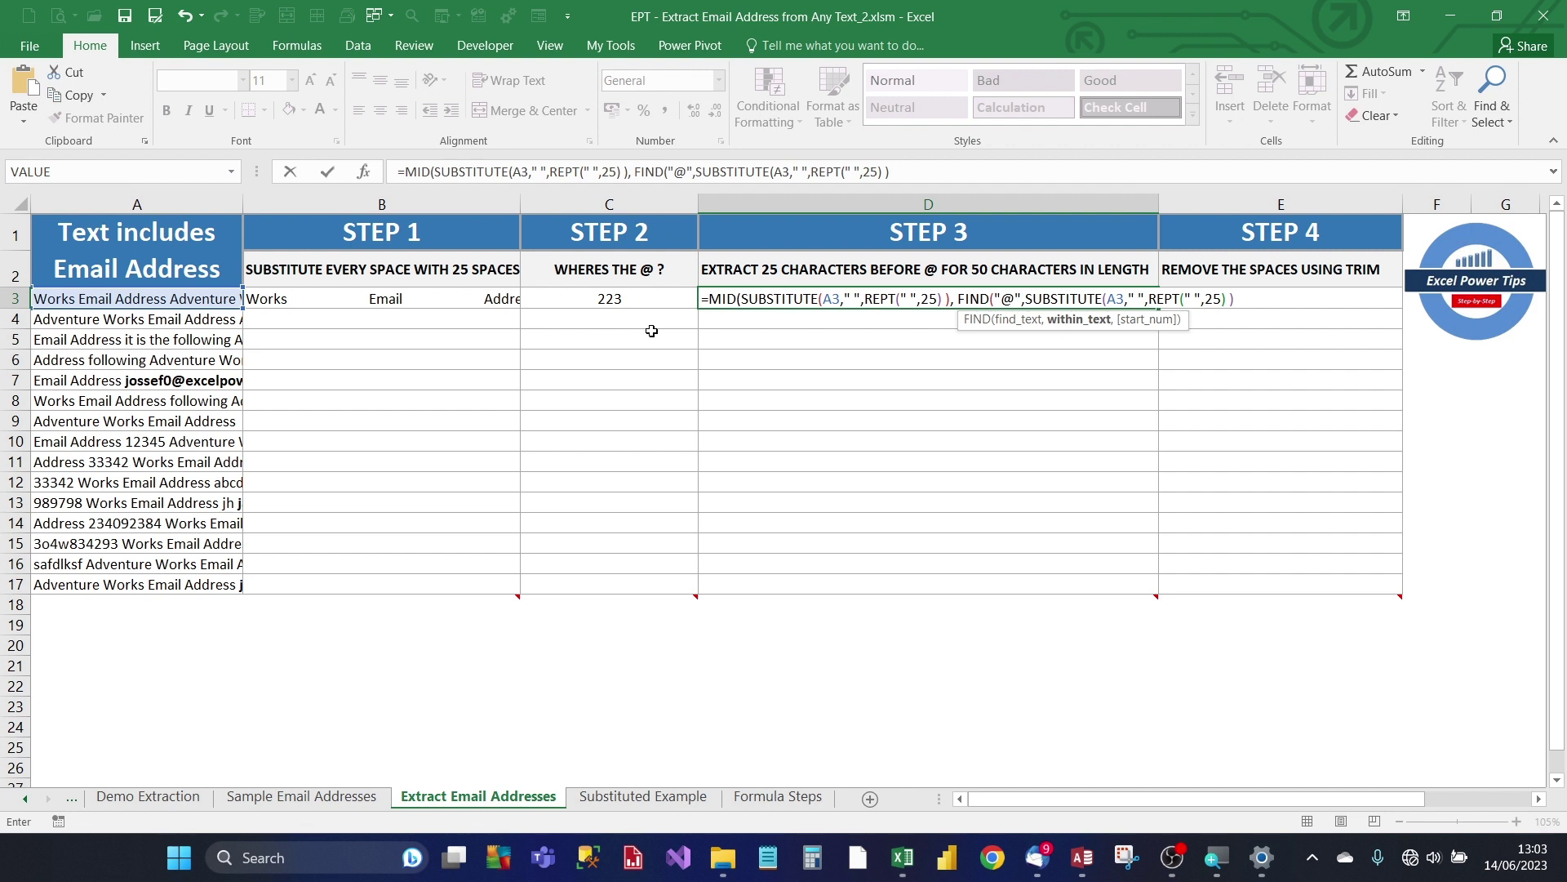
pyautogui.write(')')
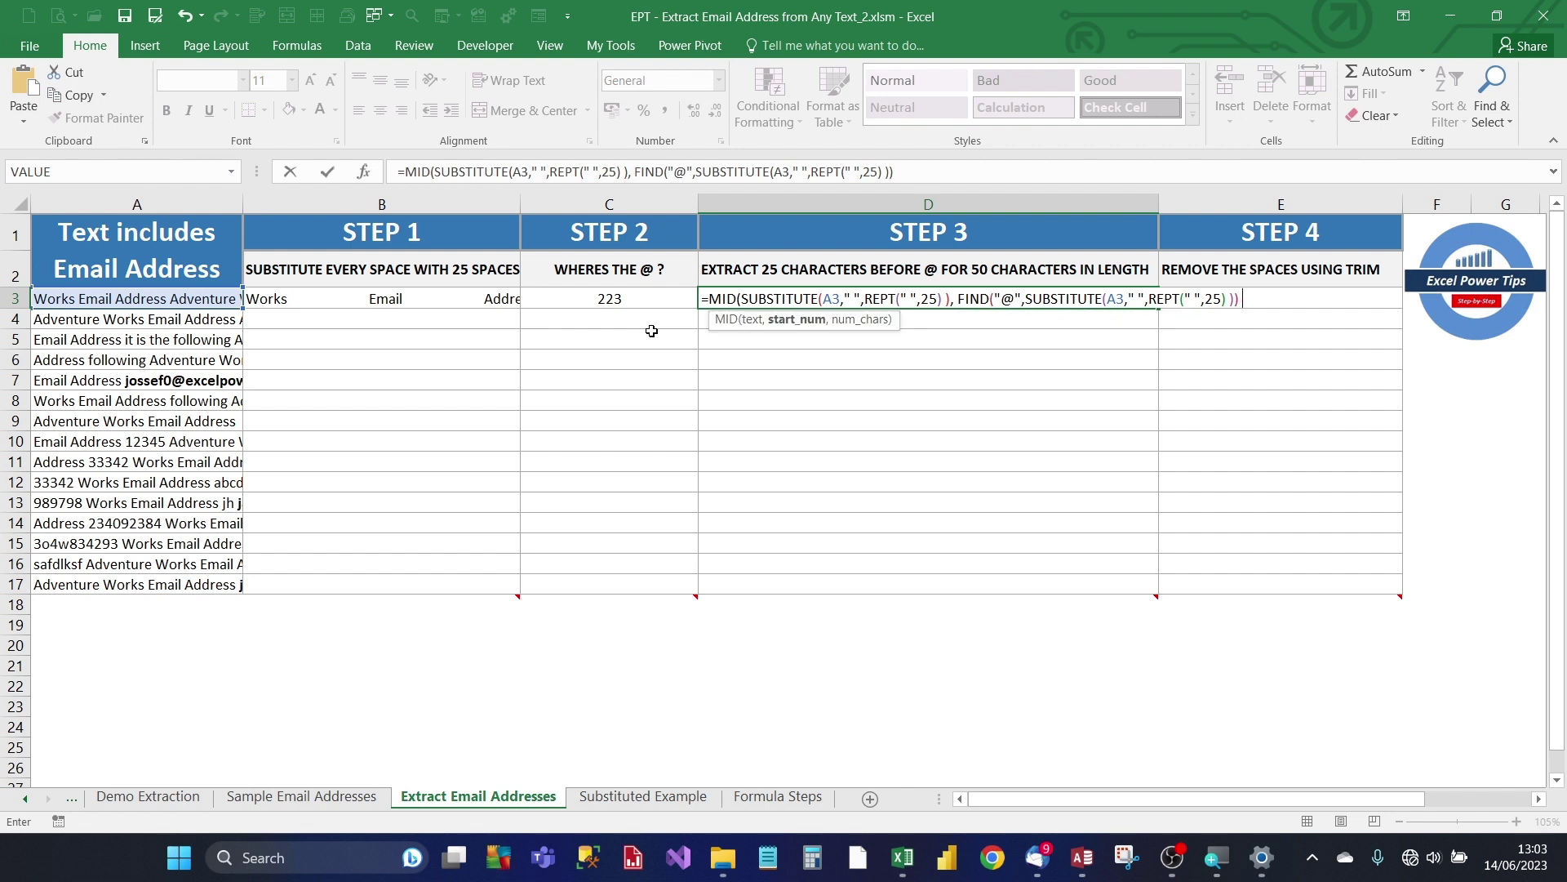
pyautogui.write(' - 25, 50')
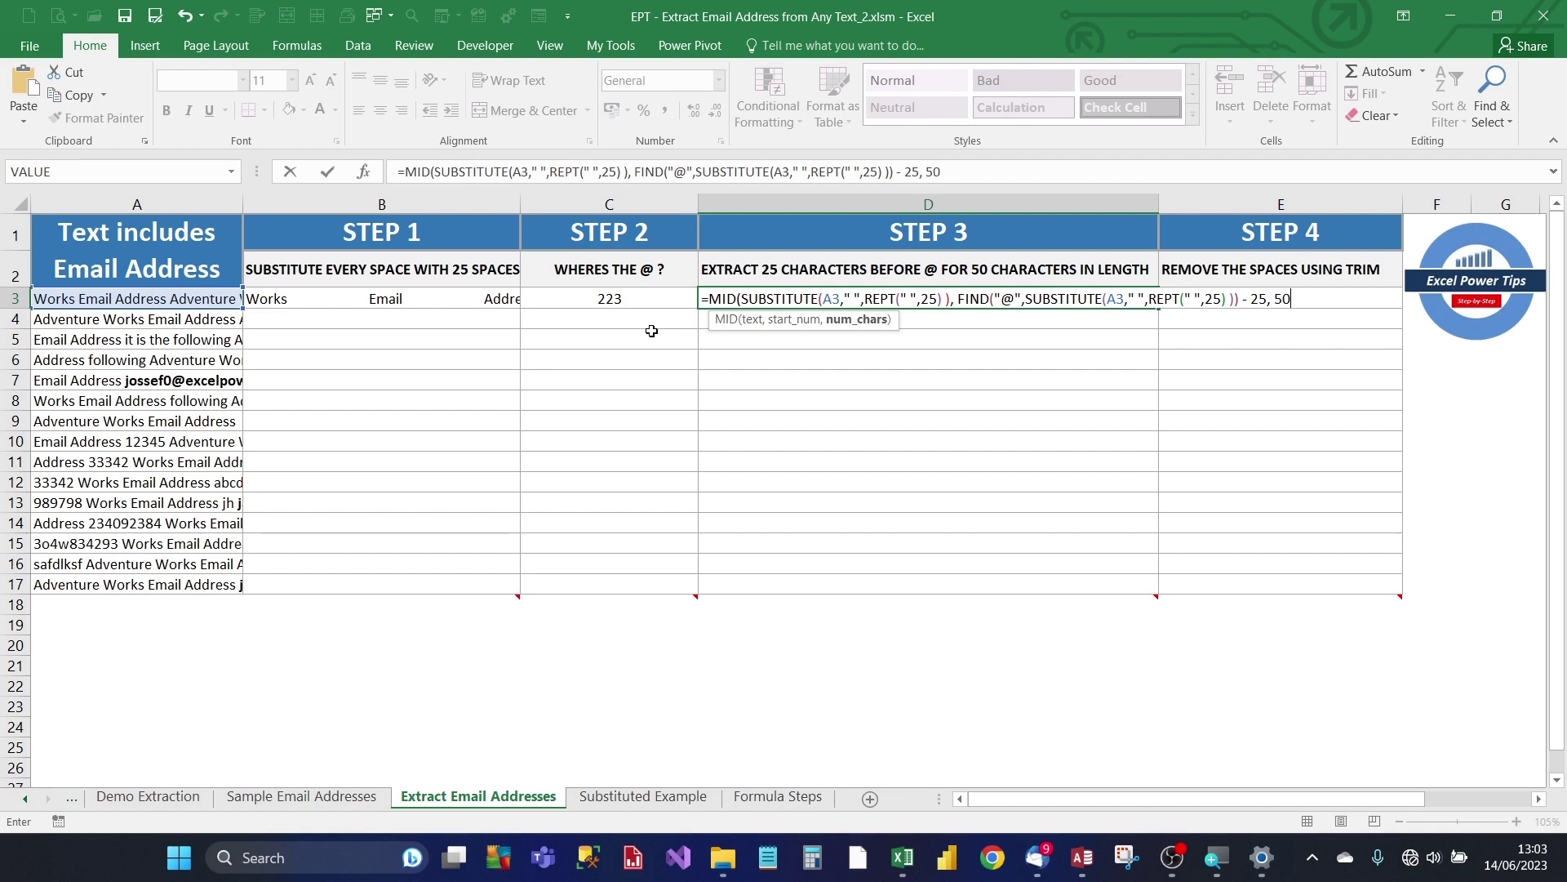
pyautogui.write(' )')
pyautogui.press('Return')
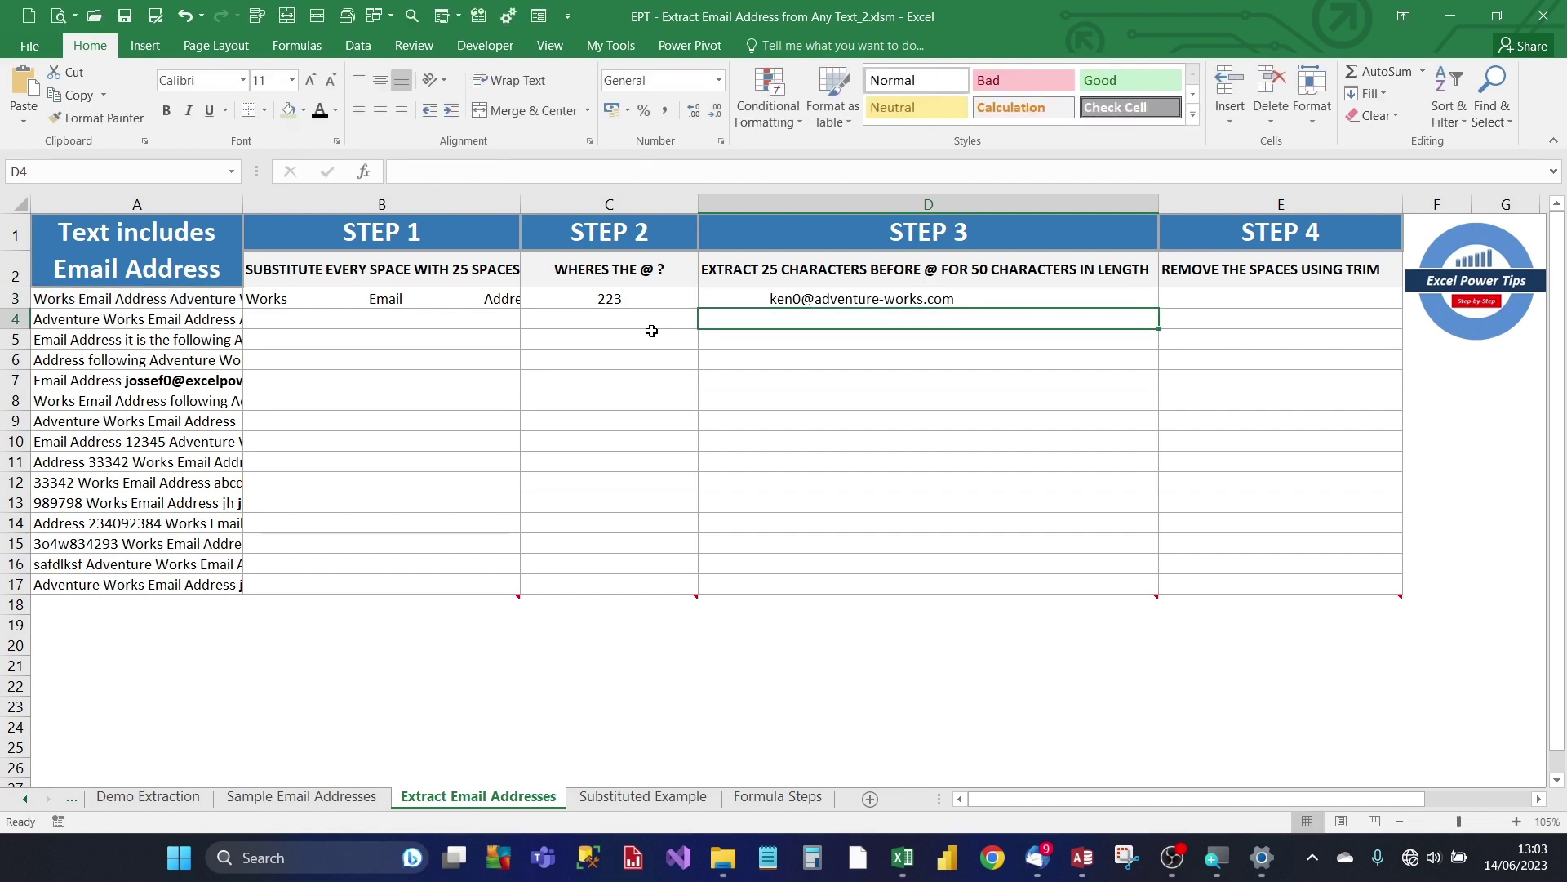
pyautogui.press('Up')
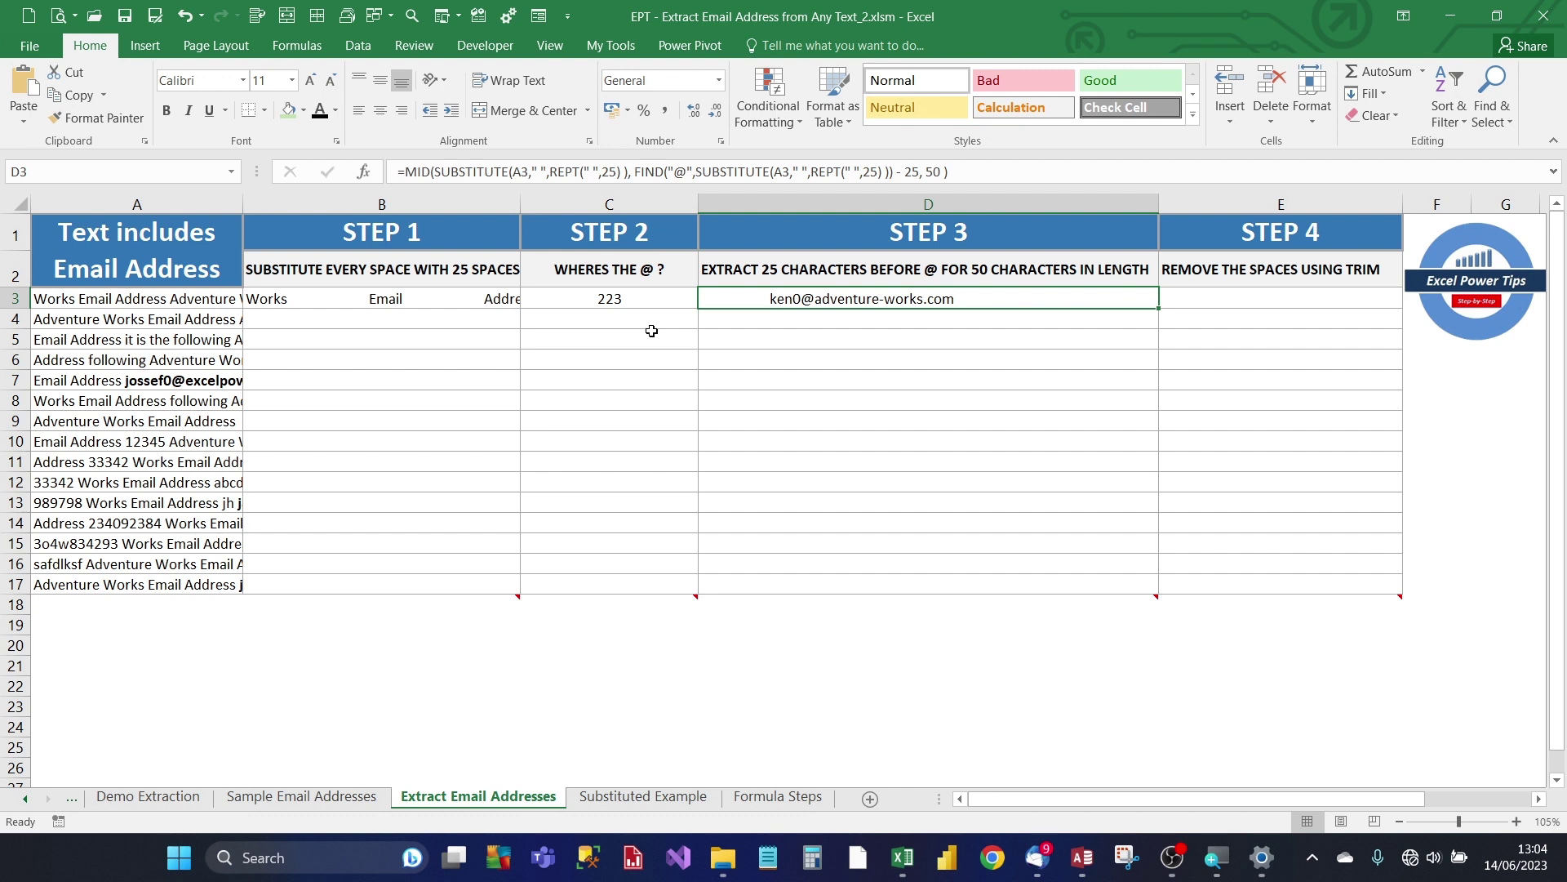
pyautogui.moveTo(947, 172); pyautogui.dragTo(408, 166)
pyautogui.hotkey('ctrl', 'c')
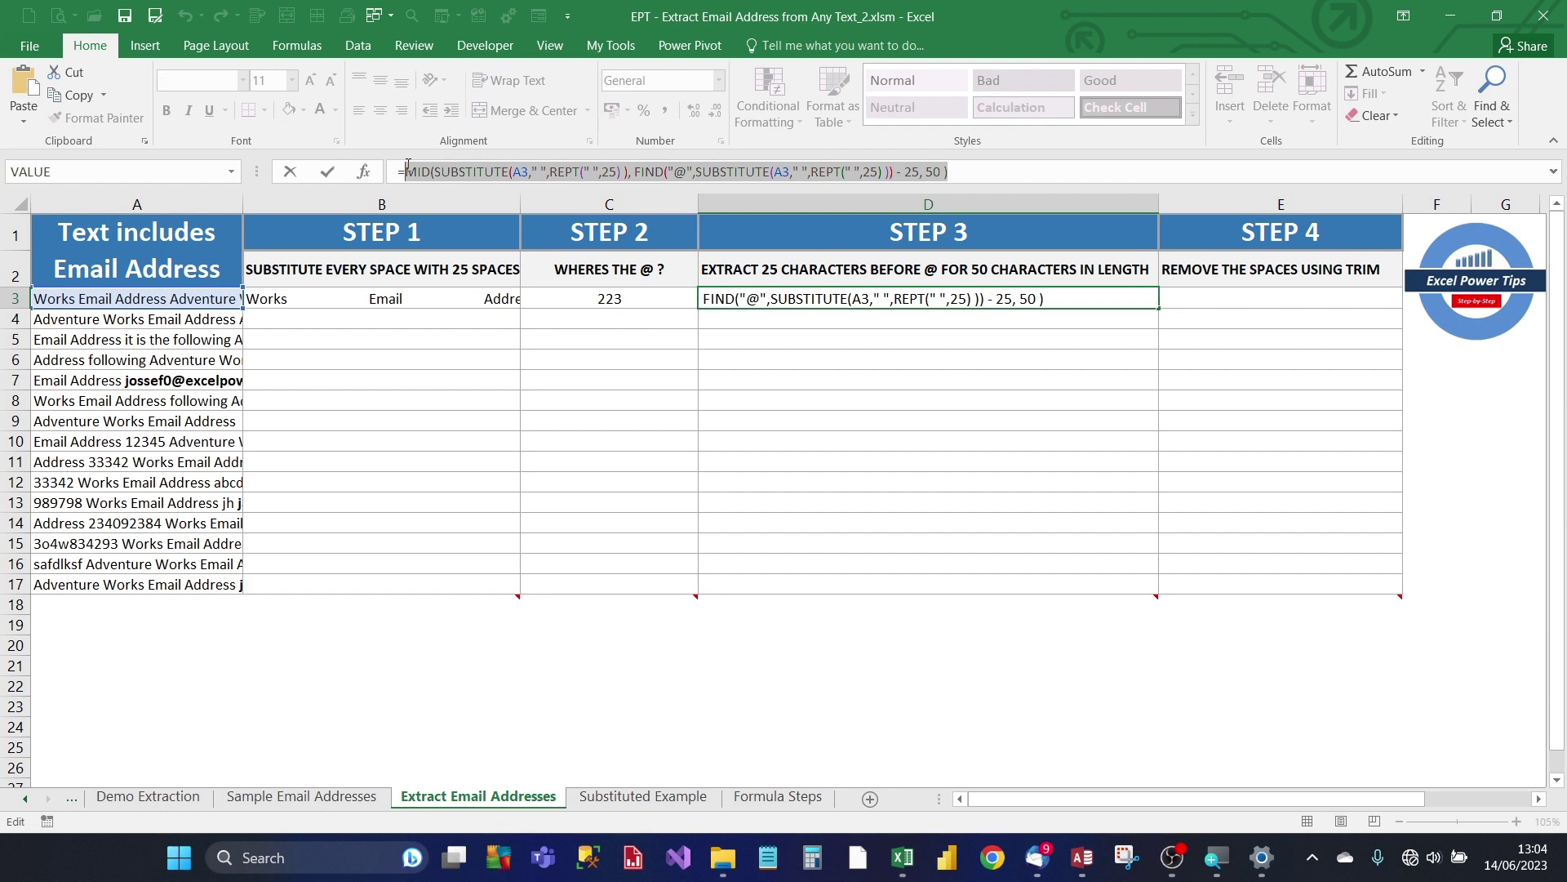
pyautogui.click(330, 177)
# Wrap the copied MID formula in TRIM in E3 to get the clean email address.
pyautogui.click(1194, 302)
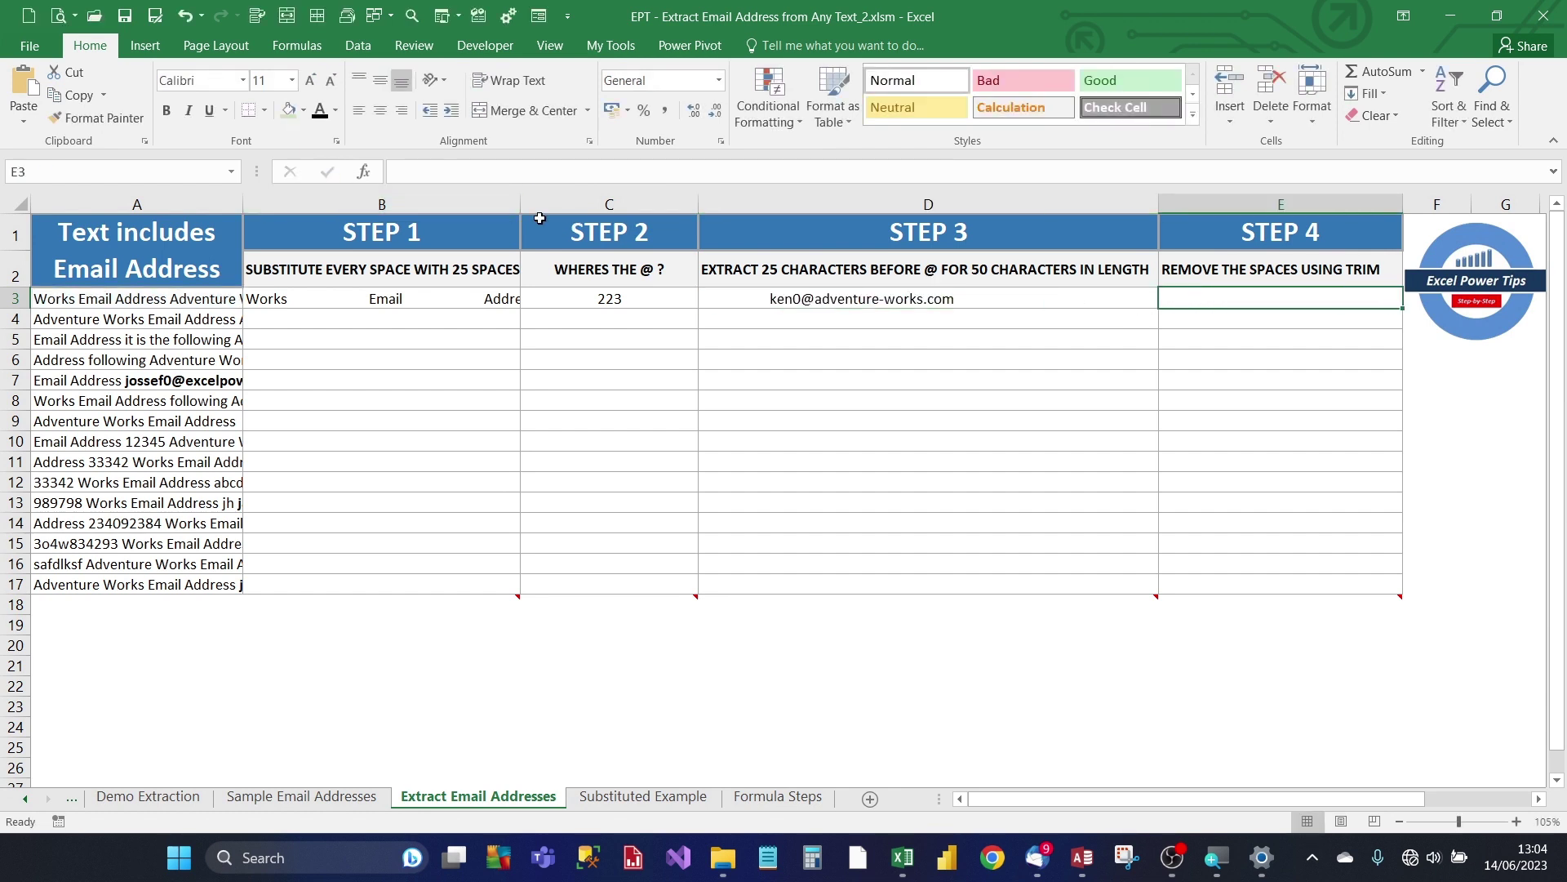
pyautogui.click(461, 172)
pyautogui.write('=T')
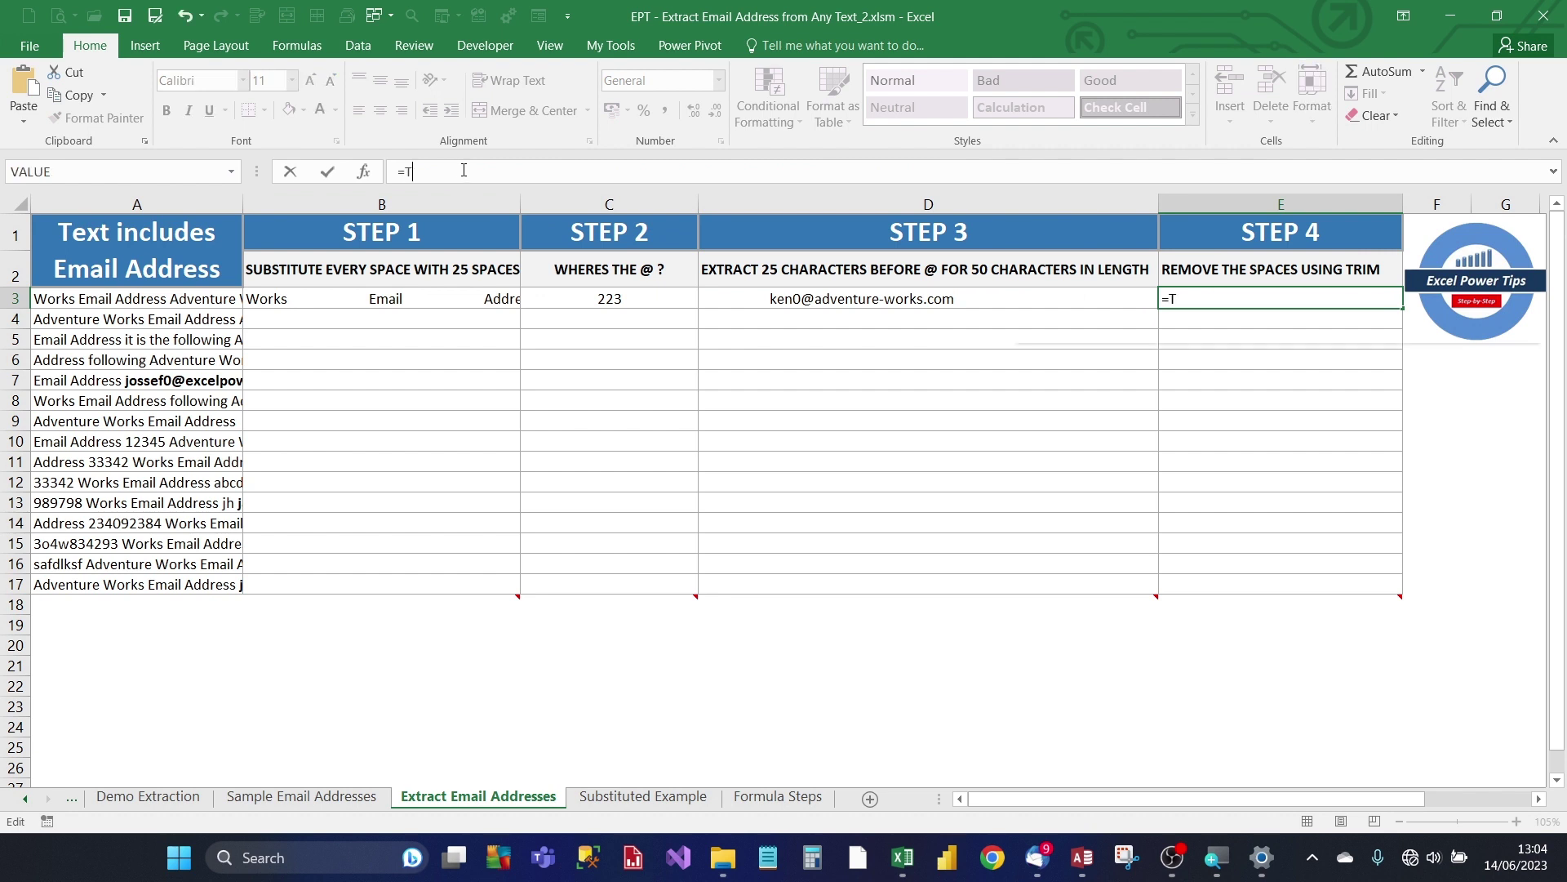
pyautogui.write('RIM(')
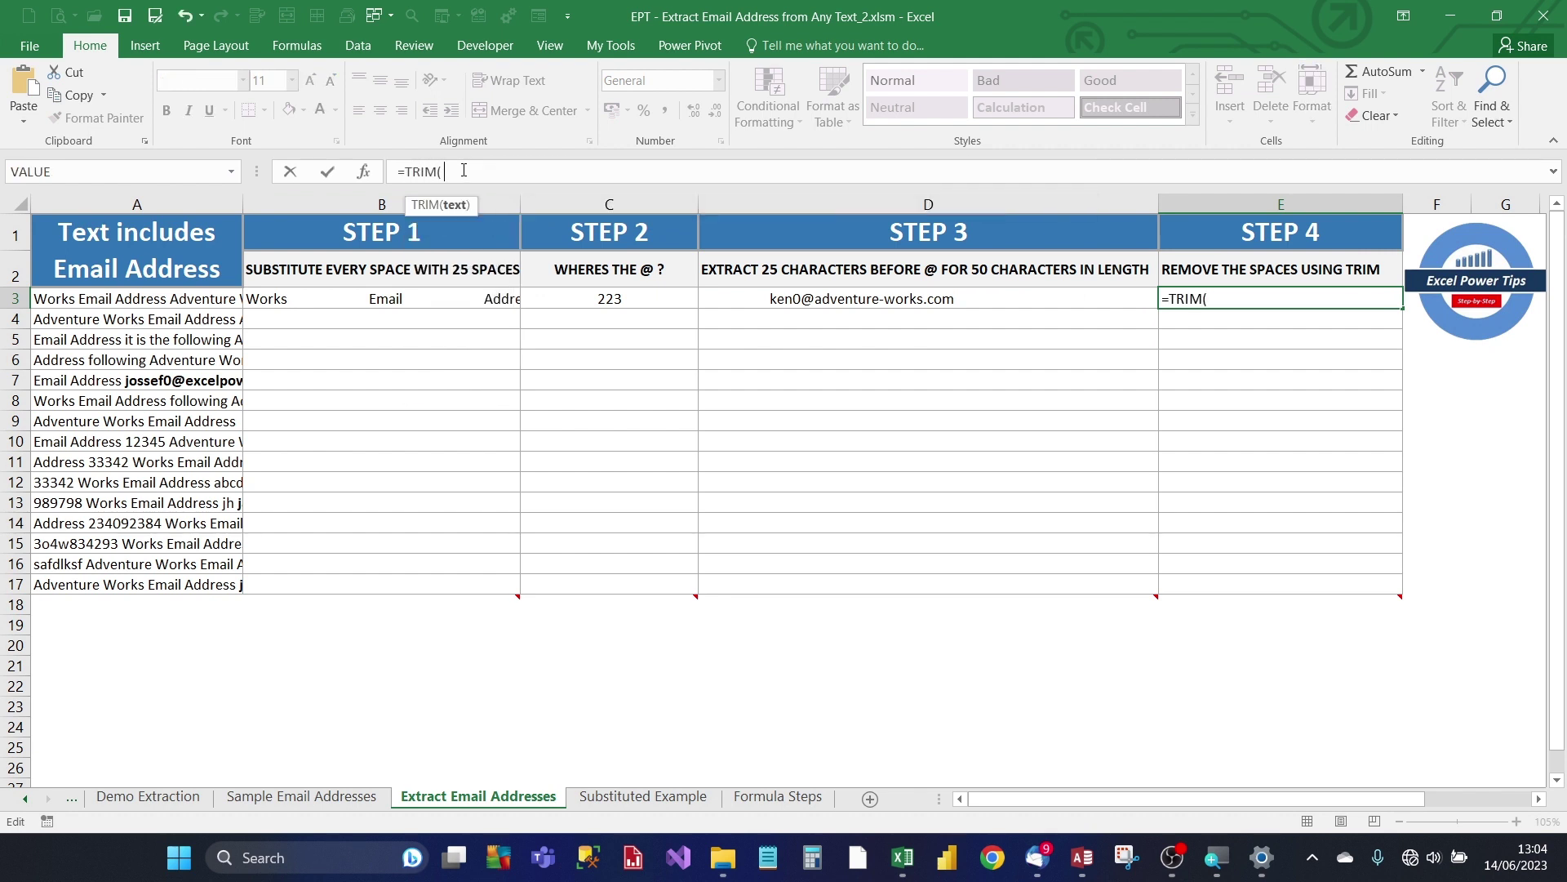
pyautogui.hotkey('ctrl', 'v')
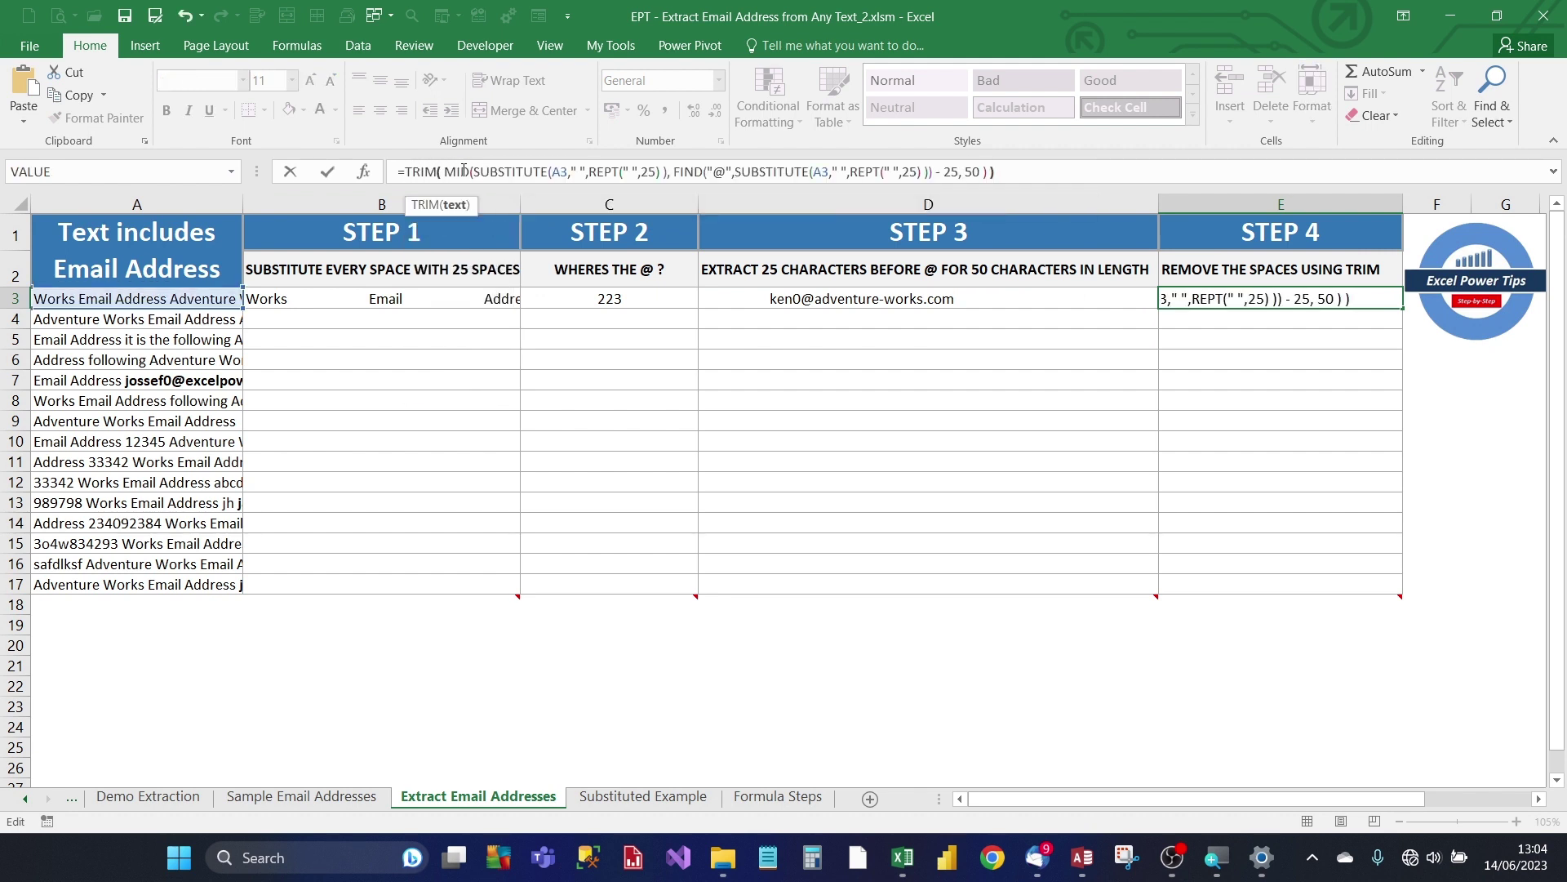
pyautogui.press('Return')
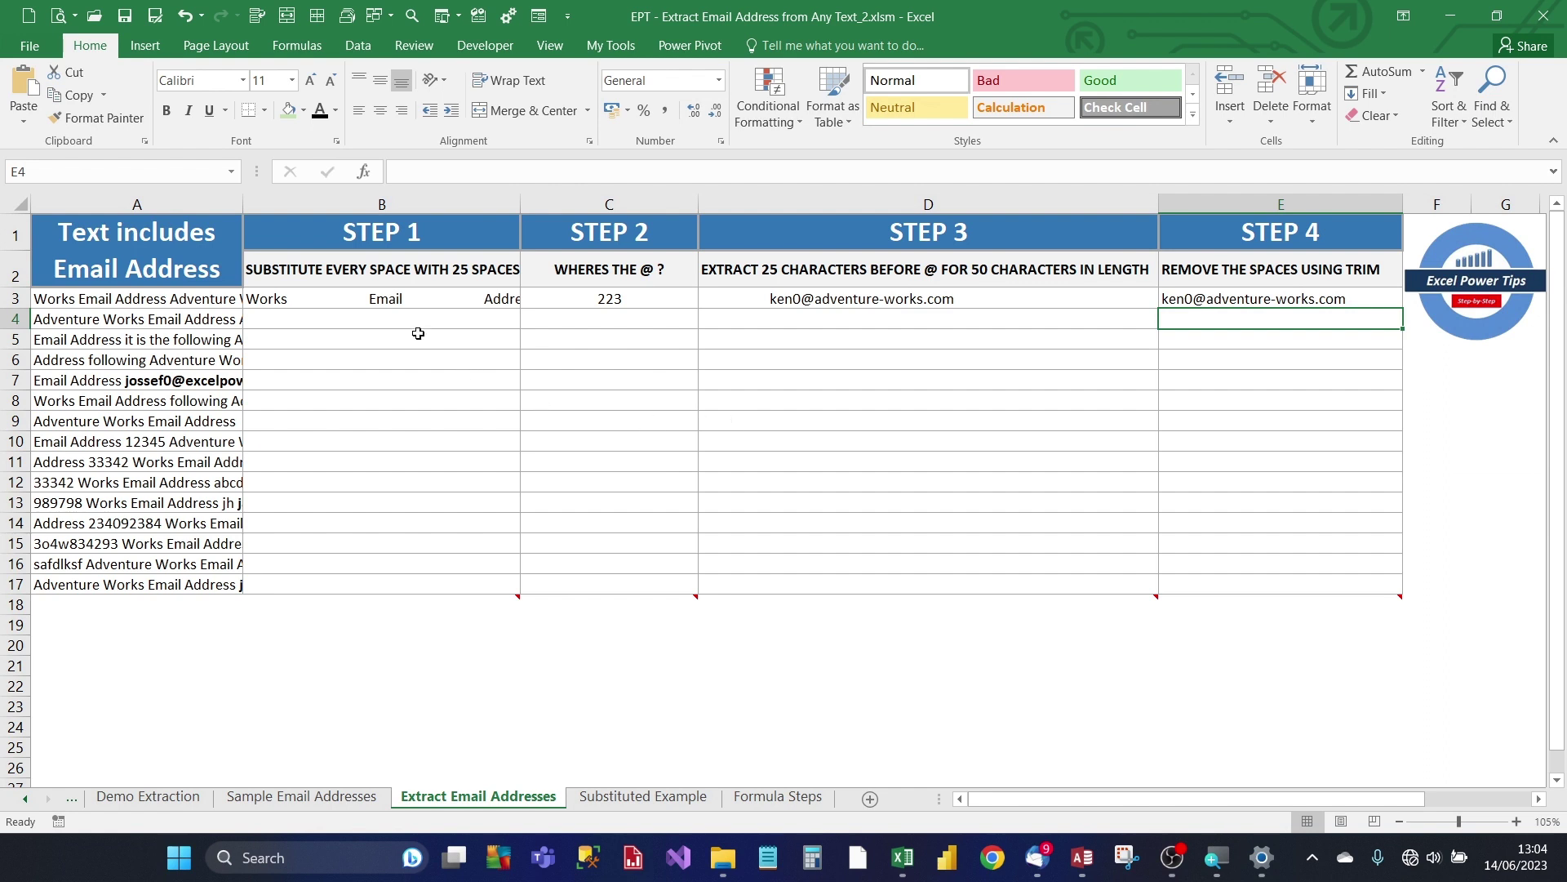
# Copy B3:E3 into B3:E17 and check the TRIM results in E7 and E13.
pyautogui.moveTo(377, 303); pyautogui.dragTo(1169, 310)
pyautogui.hotkey('ctrl', 'c')
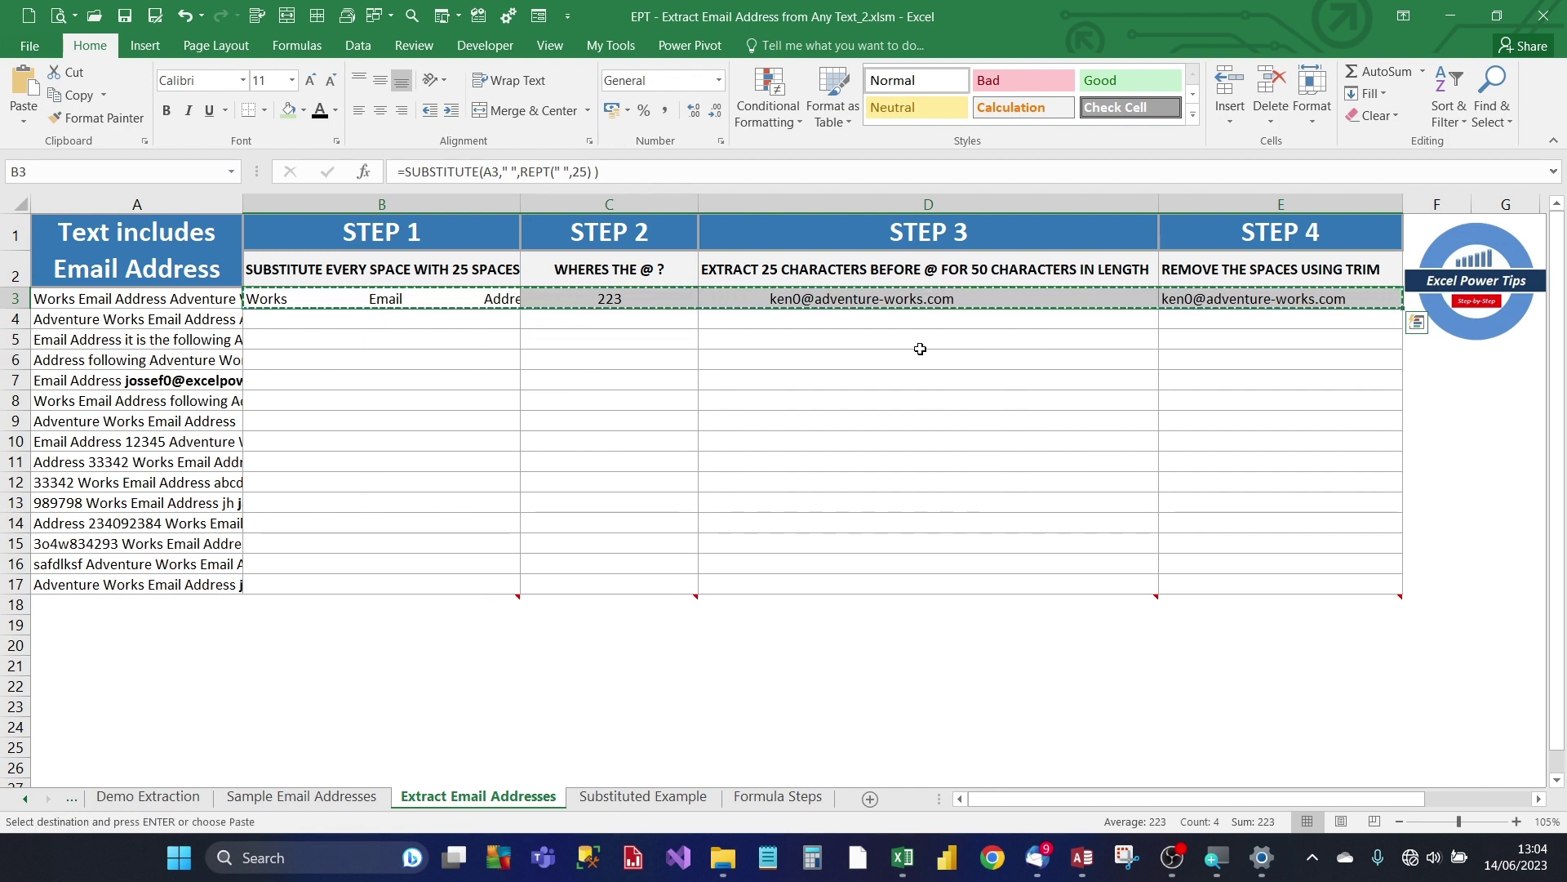
pyautogui.moveTo(483, 302); pyautogui.dragTo(1249, 577)
pyautogui.hotkey('ctrl', 'v')
pyautogui.click(1233, 405)
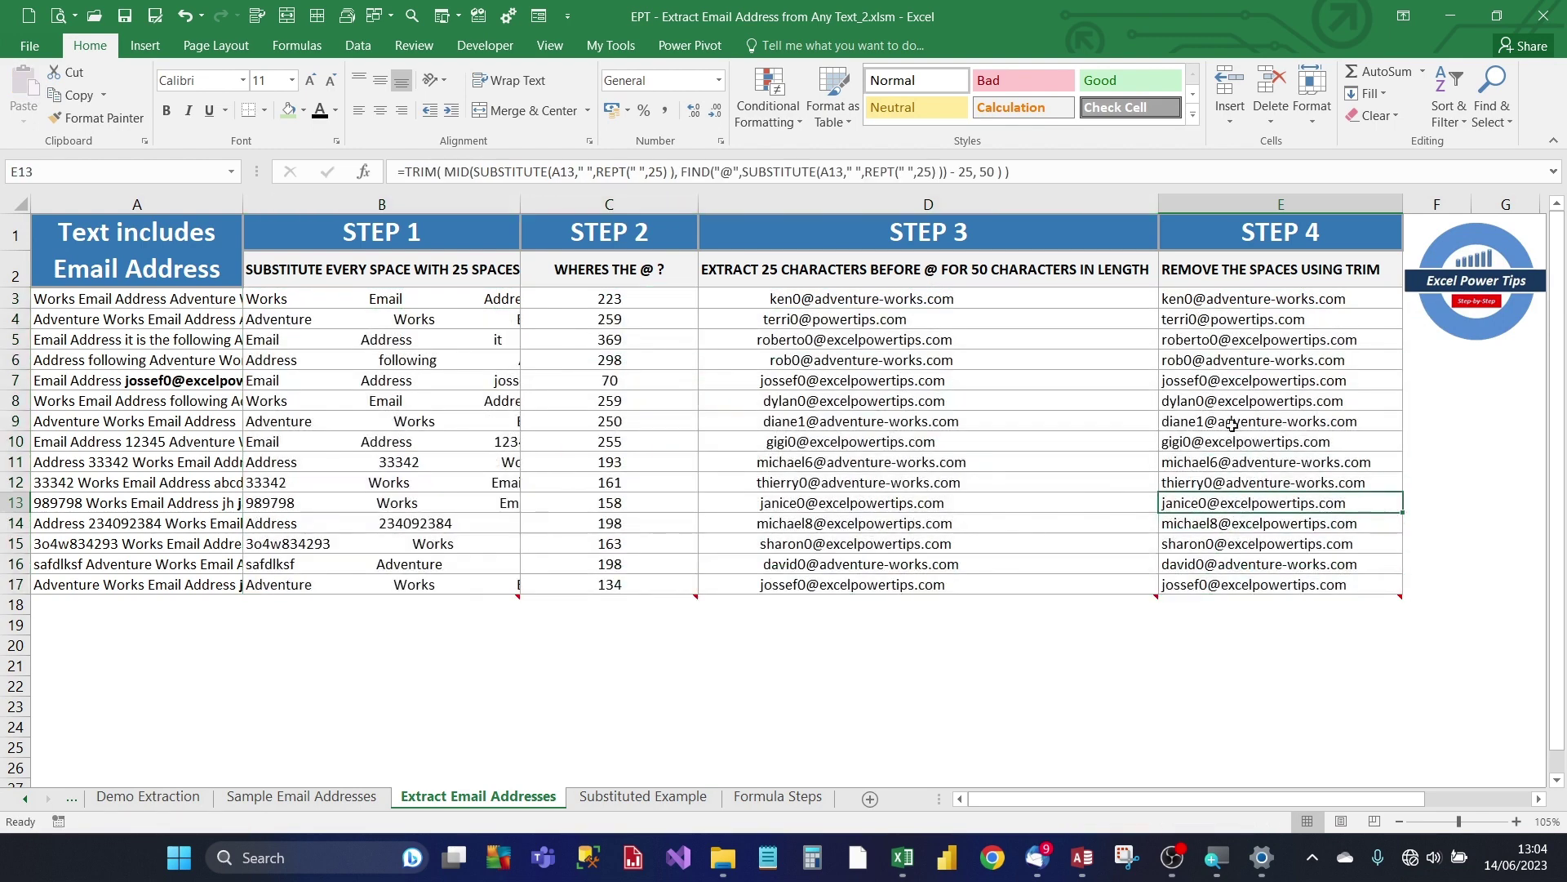
pyautogui.click(1225, 380)
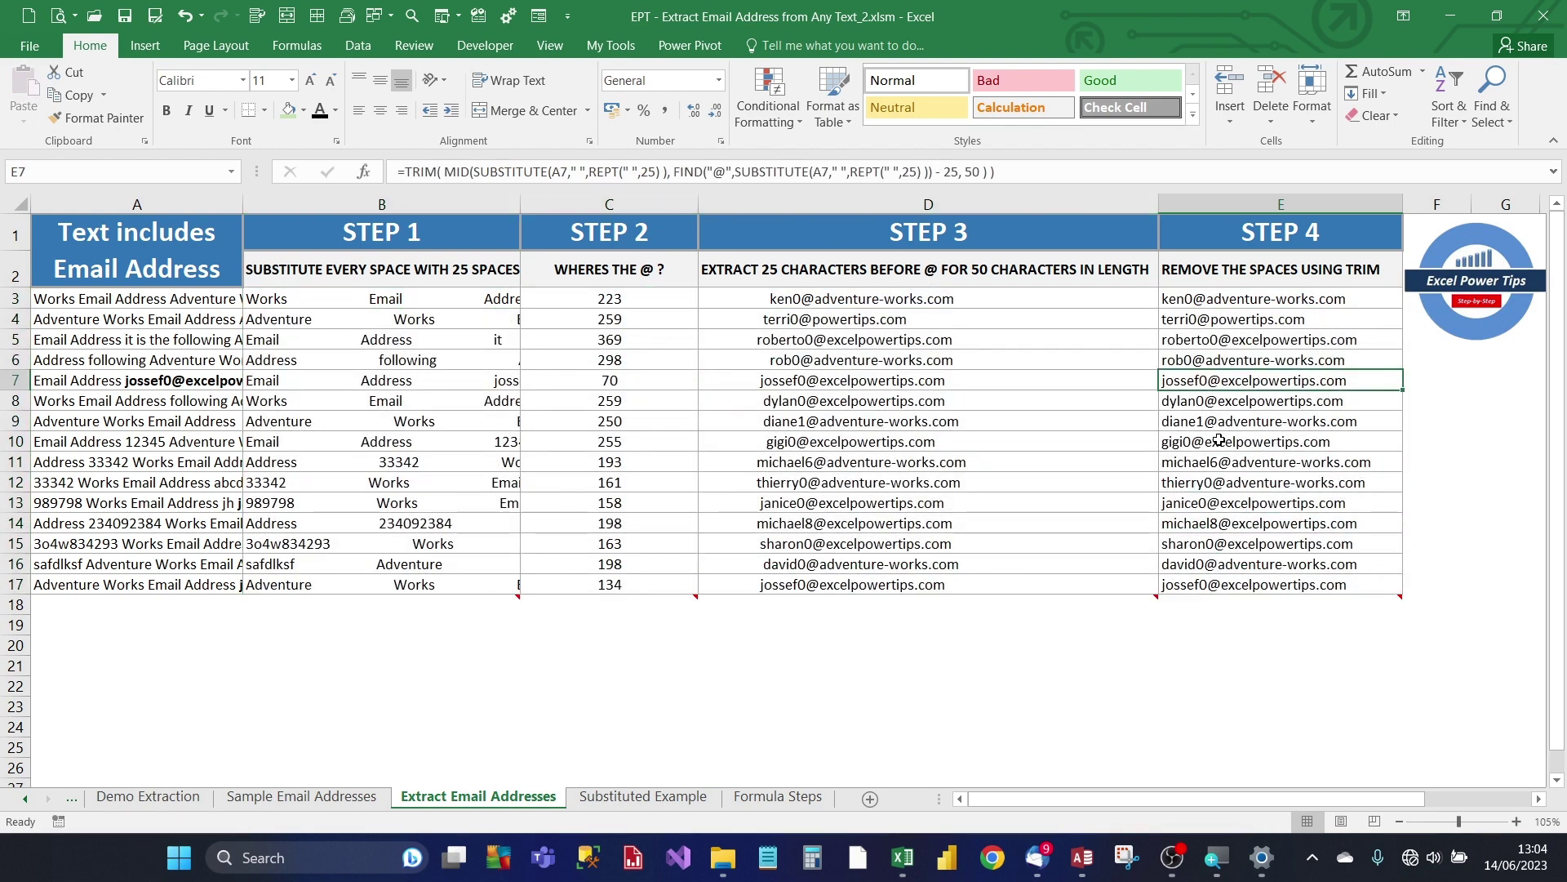